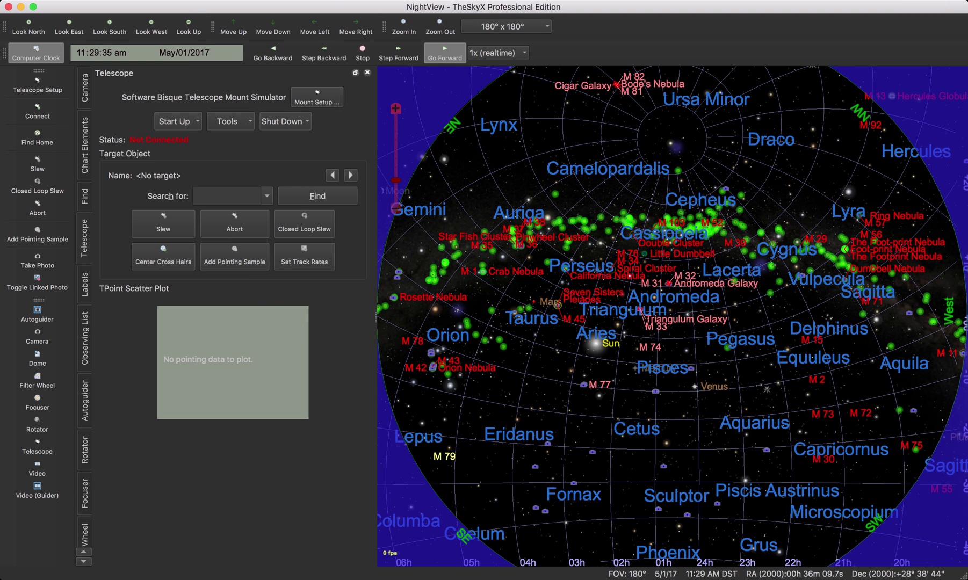
# - Check the observing location settings, then close them
pyautogui.click(177, 0)
pyautogui.press('super+l')
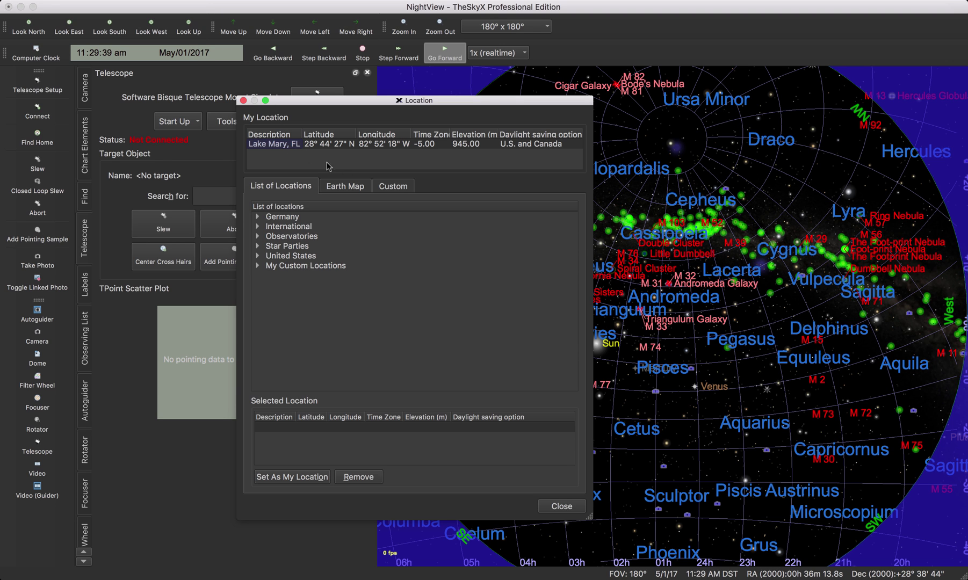
pyautogui.click(560, 507)
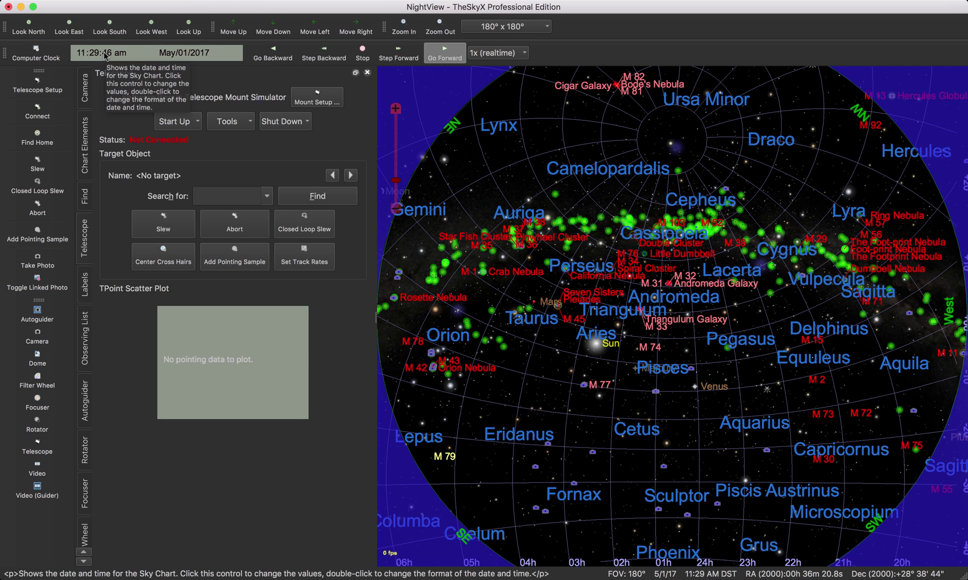
# - Open the TPoint Add On and look over its calibration run data before returning to Setup
pyautogui.click(236, 0)
pyautogui.click(271, 23)
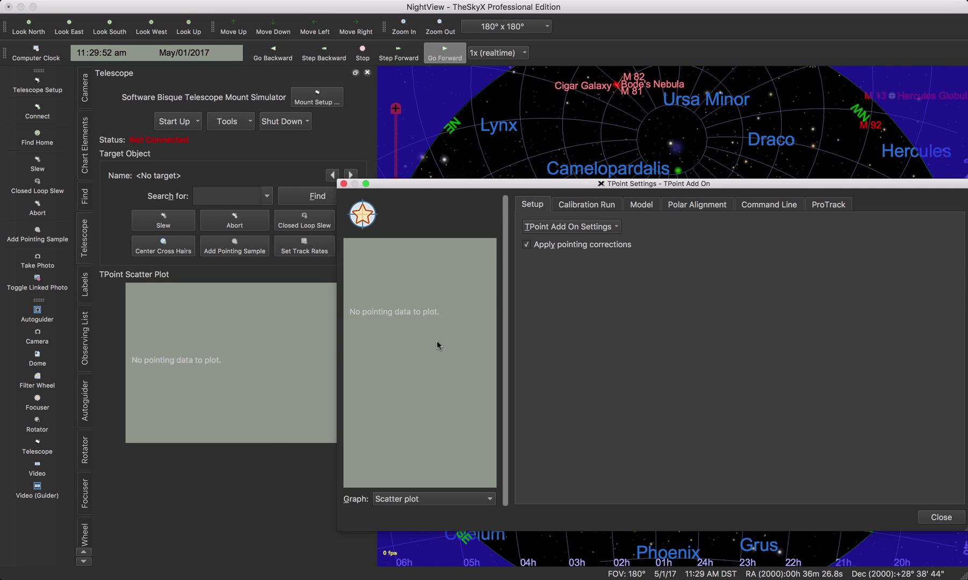
pyautogui.click(591, 204)
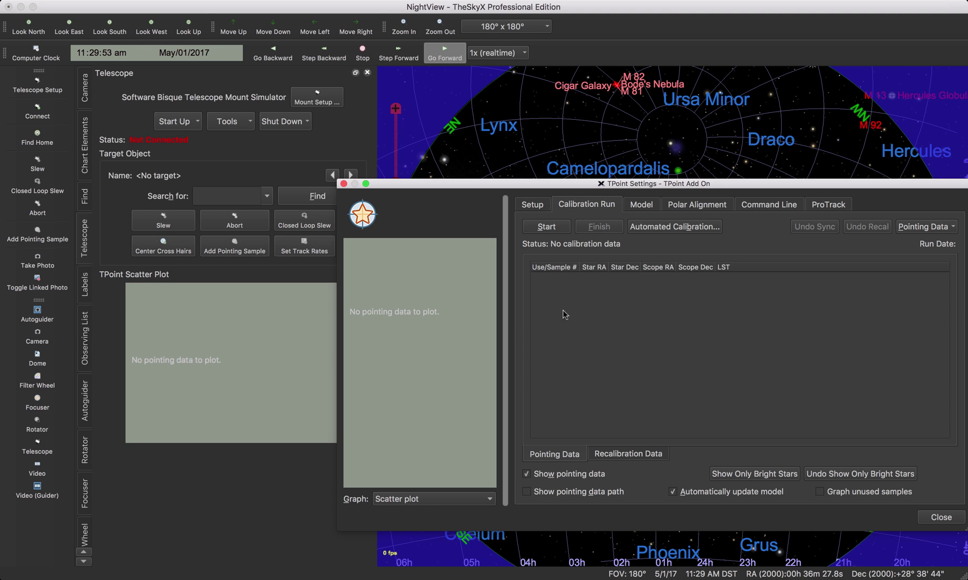
pyautogui.click(529, 204)
# - Start new TPoint settings, confirming that all pointing data and the model are cleared
pyautogui.click(545, 229)
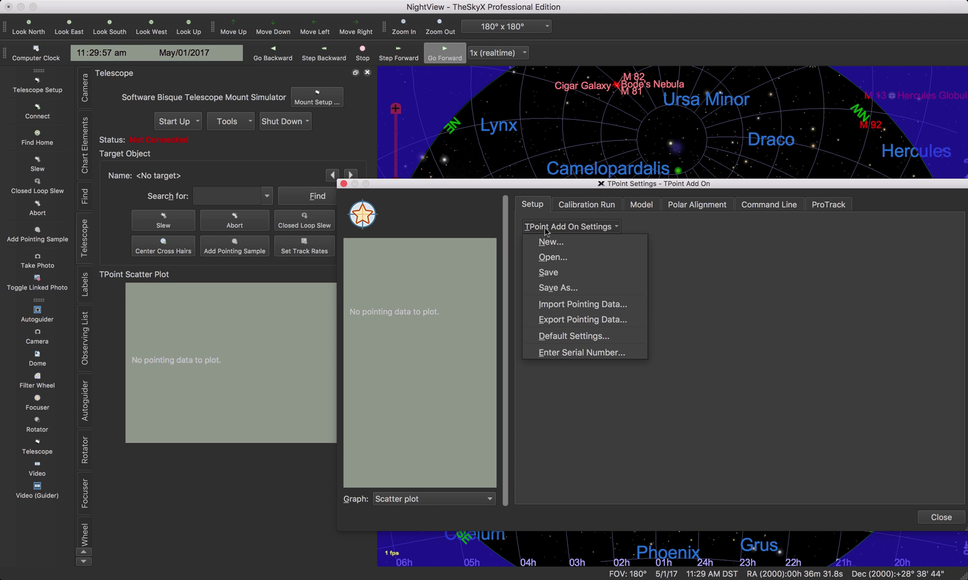
pyautogui.click(549, 242)
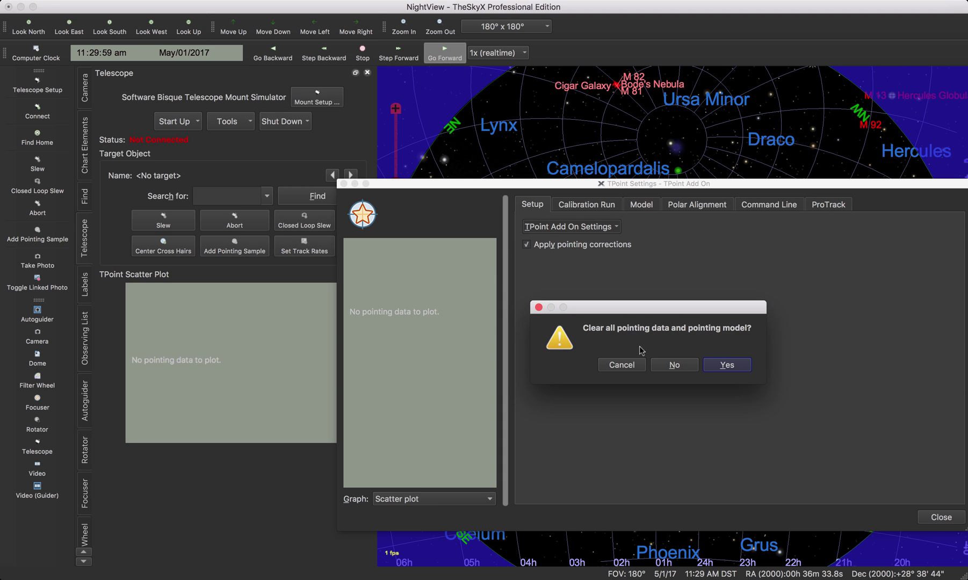
pyautogui.click(721, 367)
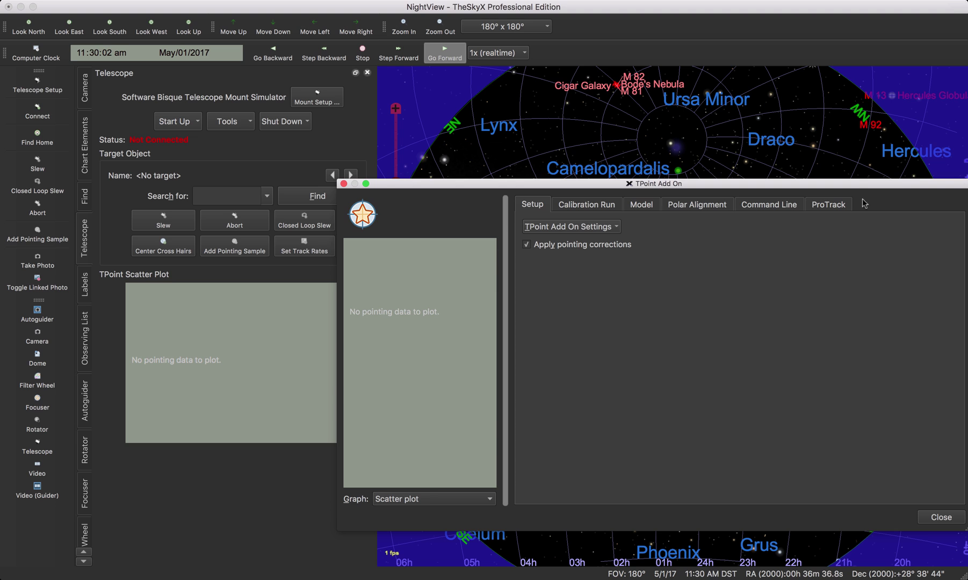
pyautogui.moveTo(869, 188); pyautogui.dragTo(800, 185)
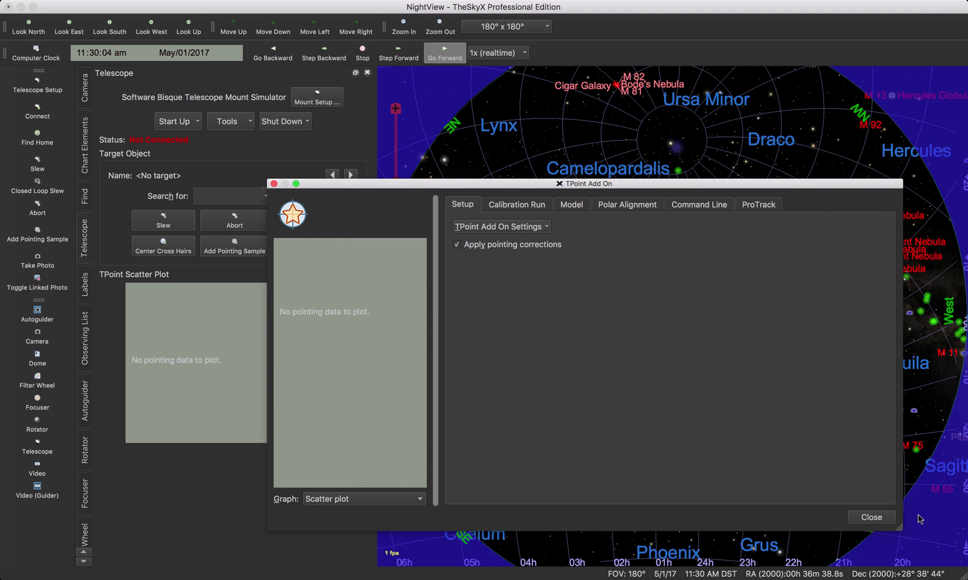
# - Close the TPoint window and connect the simulated telescope mount
pyautogui.click(868, 518)
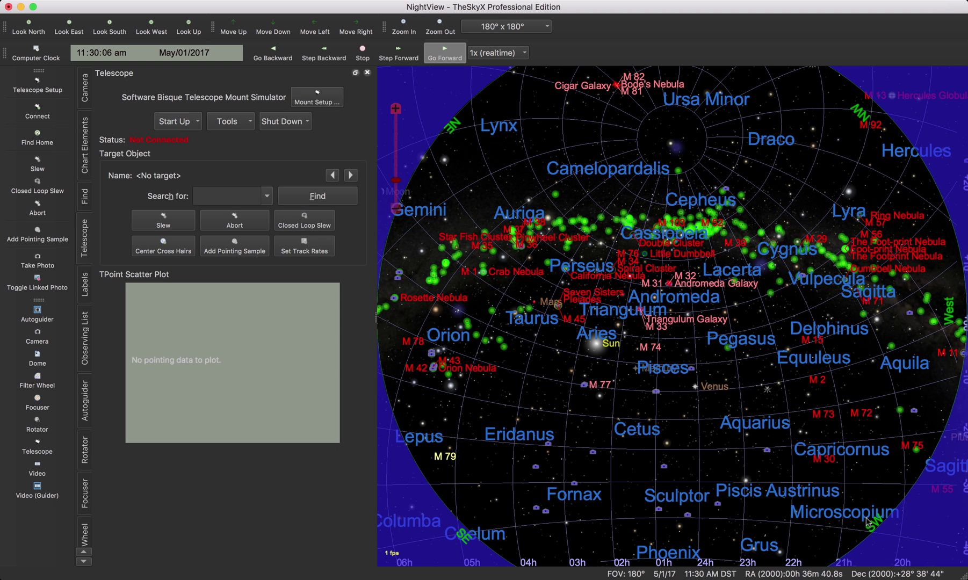
pyautogui.click(187, 120)
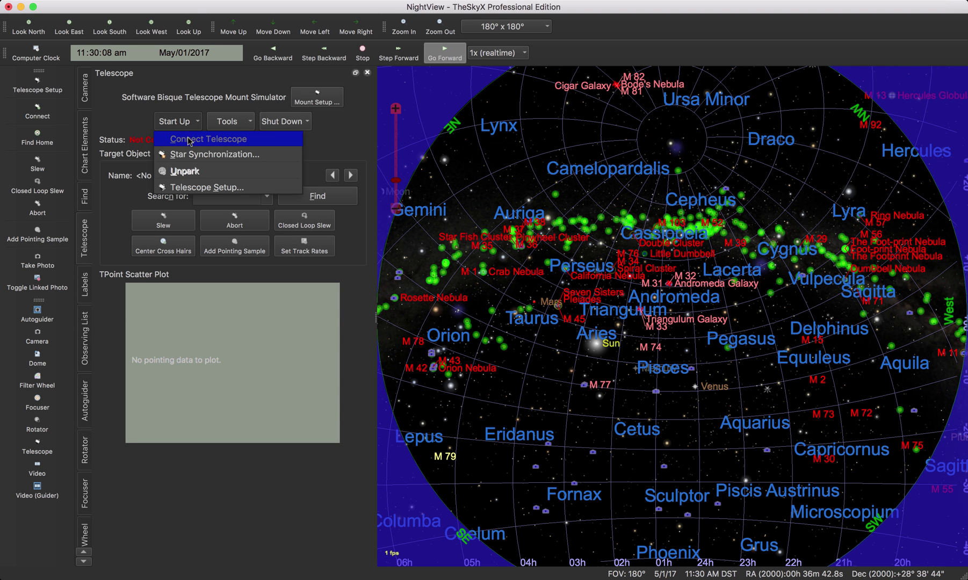
pyautogui.click(188, 140)
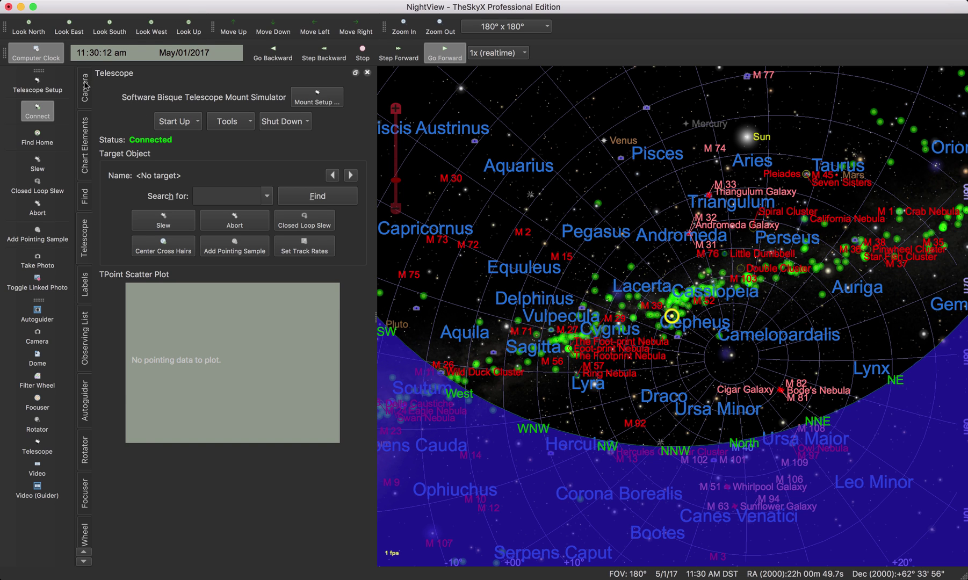
# - Connect the simulated camera, look up at the zenith, and take a 1-second test photo
pyautogui.click(85, 87)
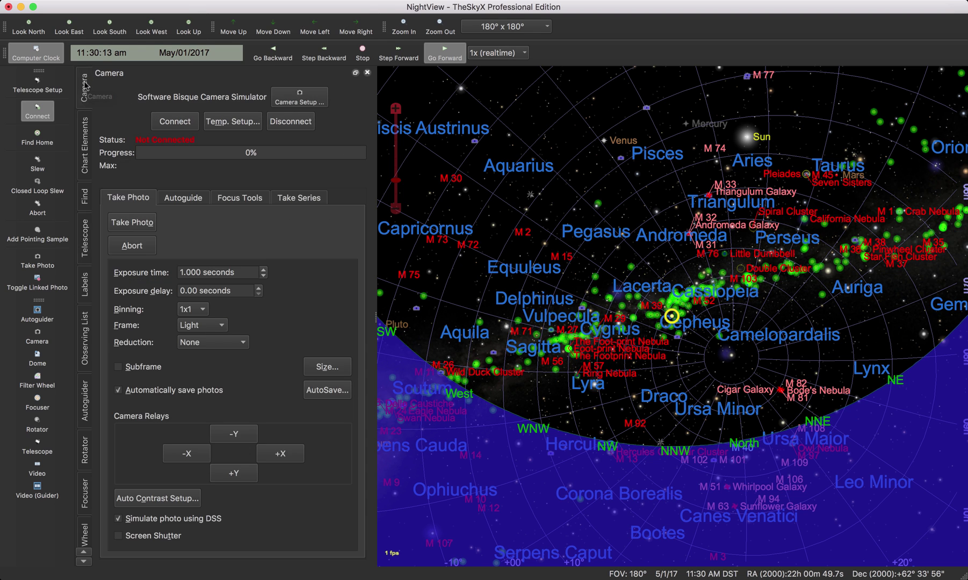
pyautogui.click(166, 124)
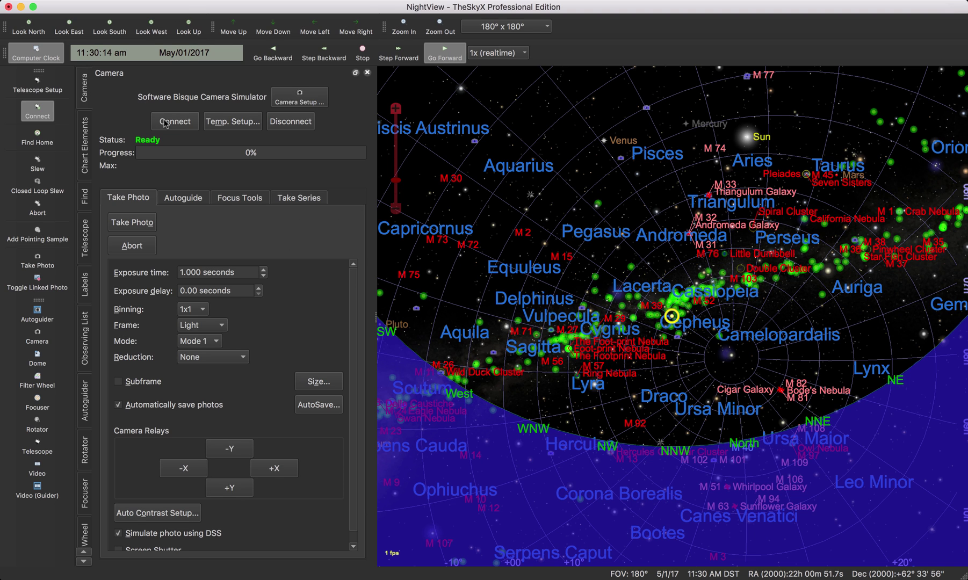
pyautogui.click(190, 30)
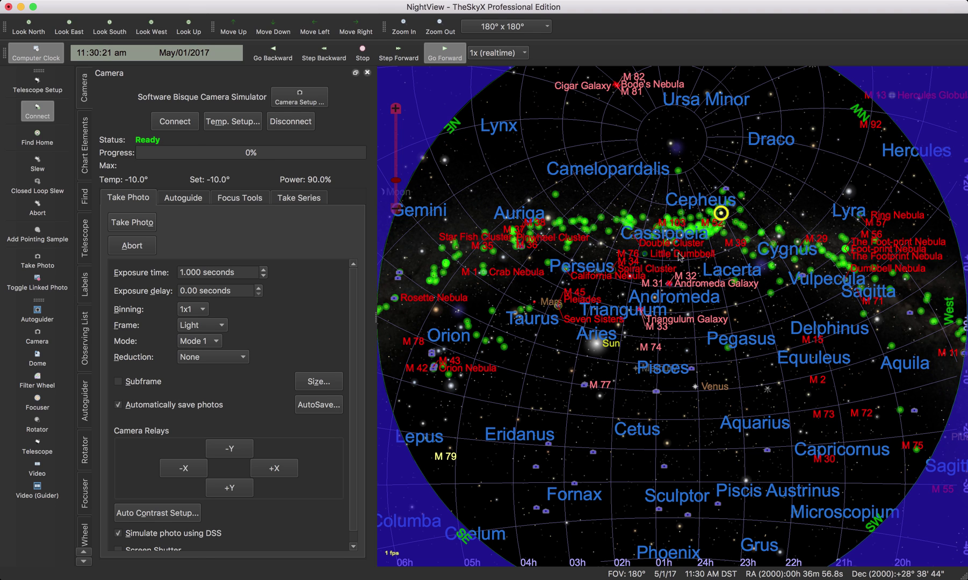
pyautogui.click(129, 225)
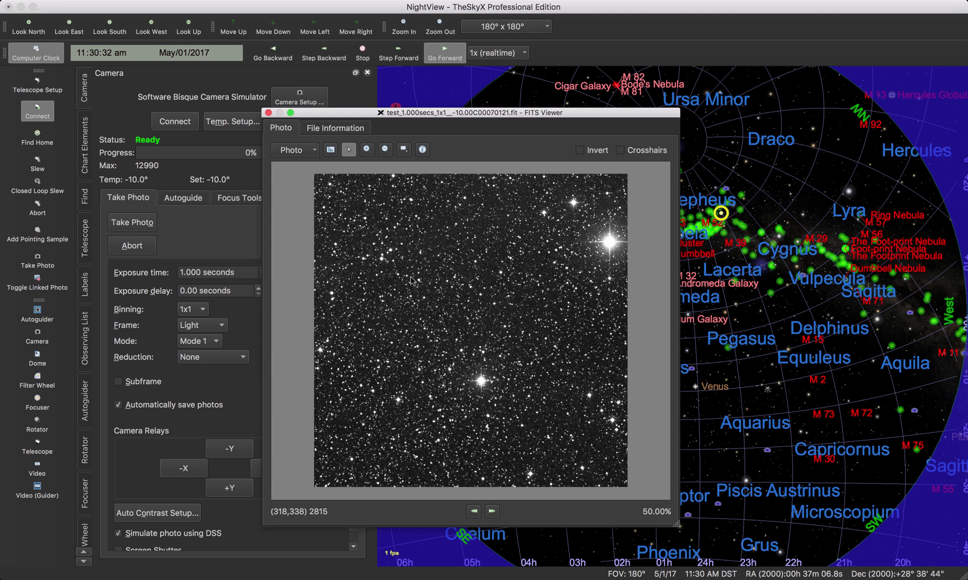
# - Send the test photo from the FITS Viewer to Image Link
pyautogui.click(309, 153)
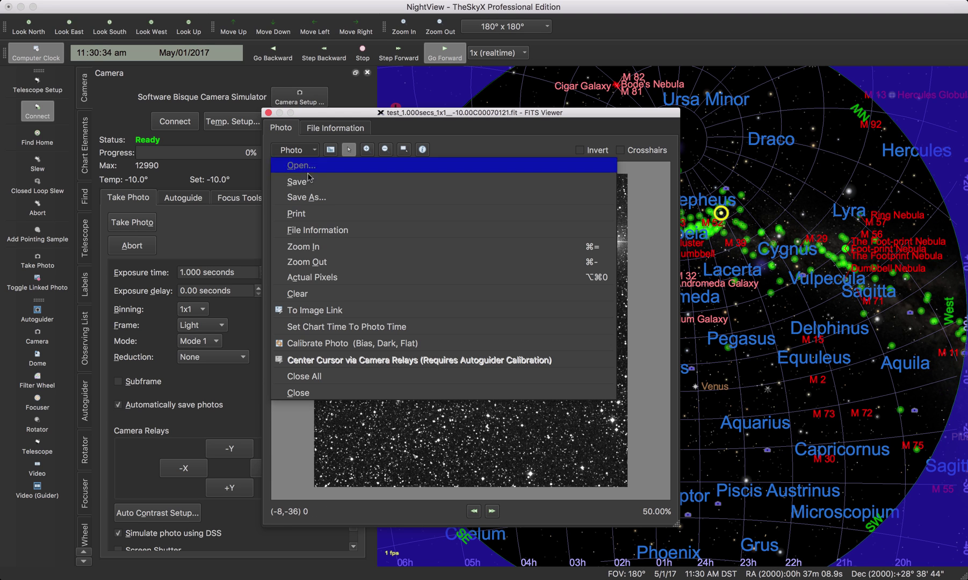
pyautogui.click(333, 310)
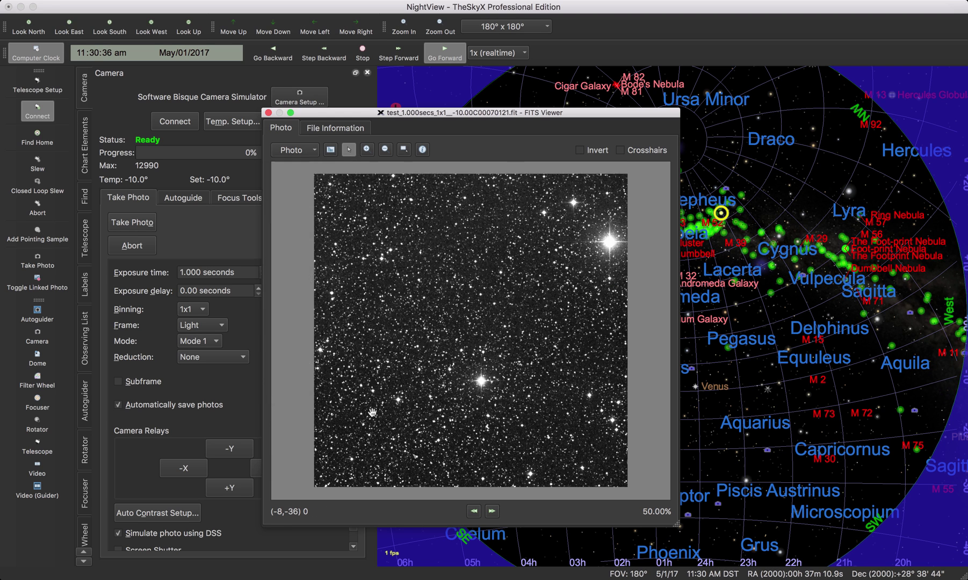
pyautogui.rightClick(401, 299)
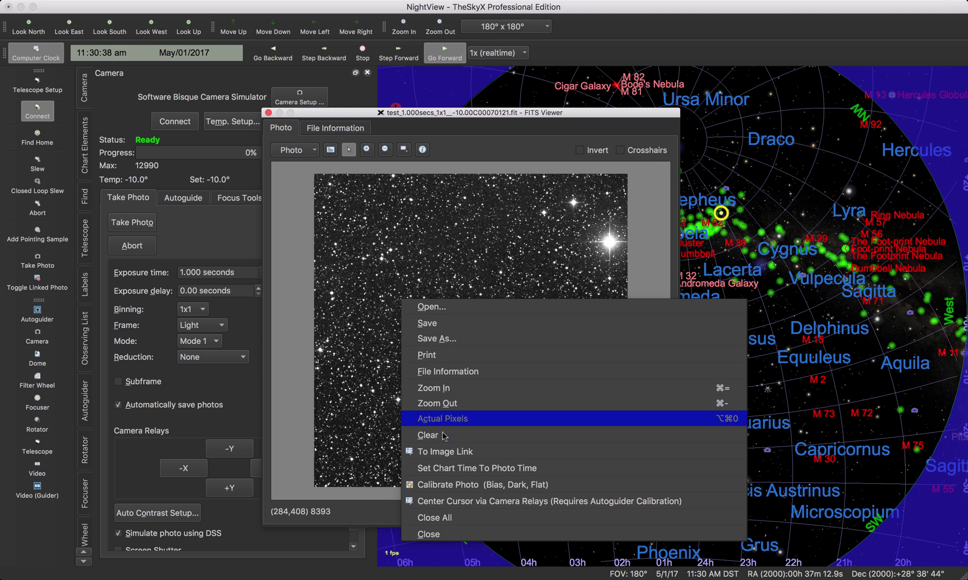
pyautogui.click(447, 452)
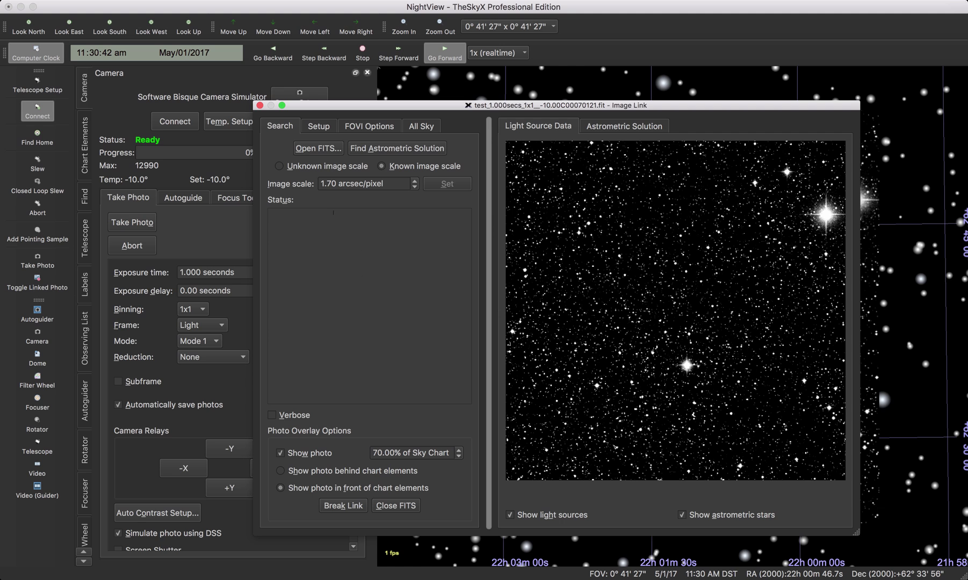
# - Solve the photo near RA 22h 00m 46.9s, Dec +62° 33', restoring the 1.70 arcsec/pixel known scale
pyautogui.click(284, 166)
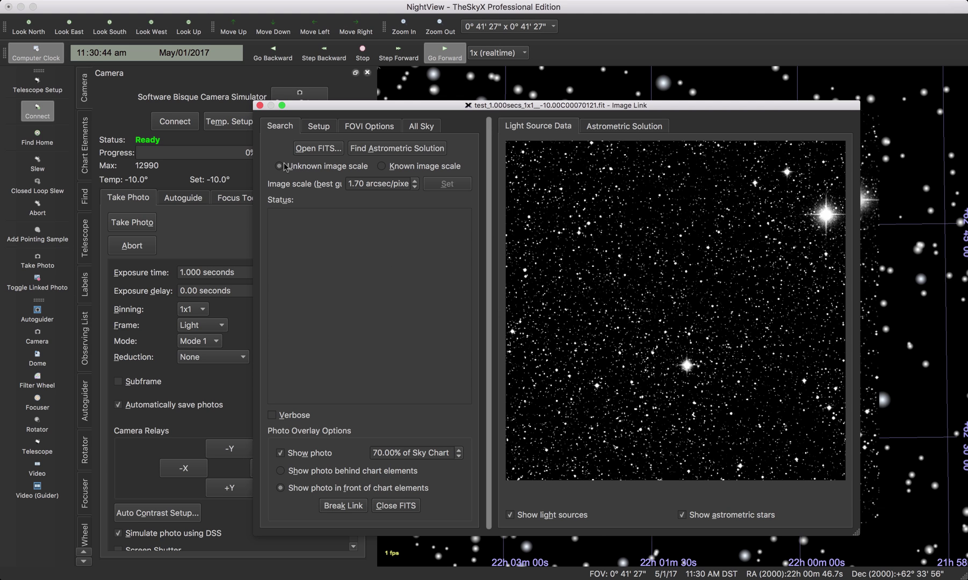
pyautogui.click(400, 149)
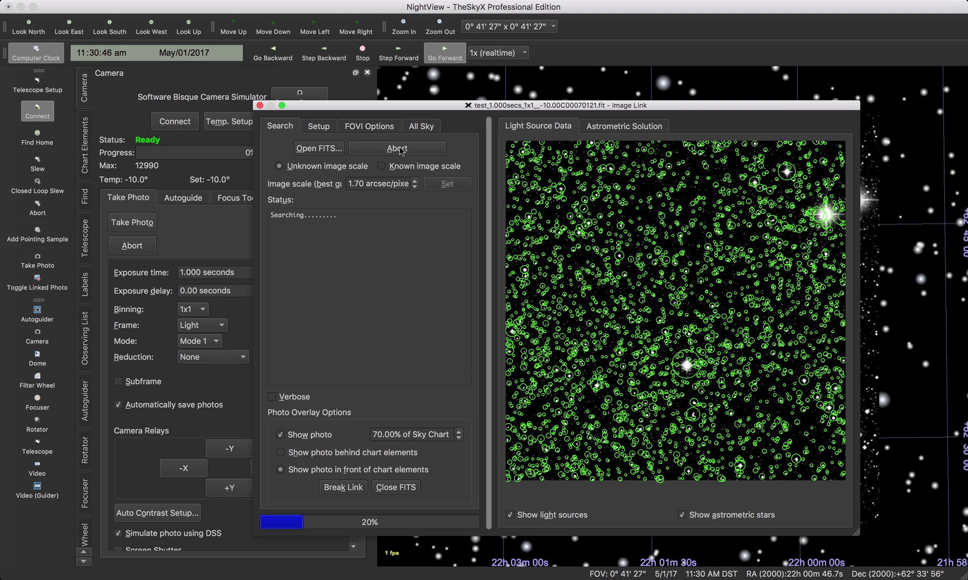
pyautogui.click(417, 124)
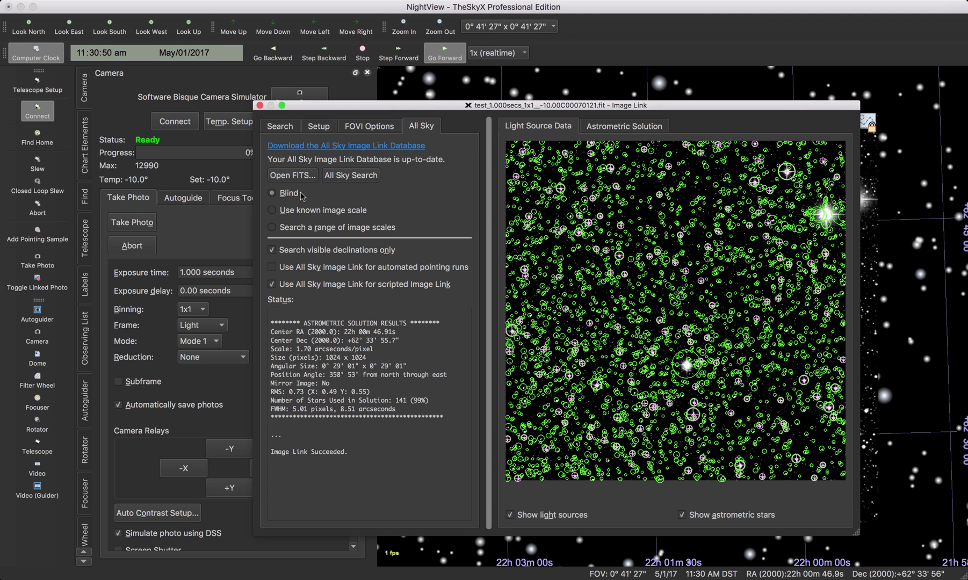
pyautogui.click(280, 126)
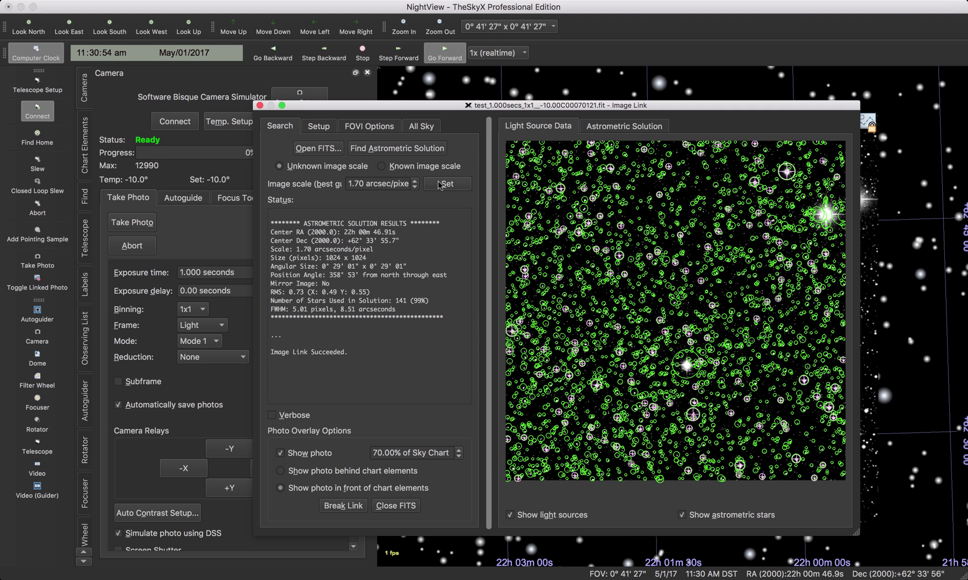
pyautogui.click(399, 169)
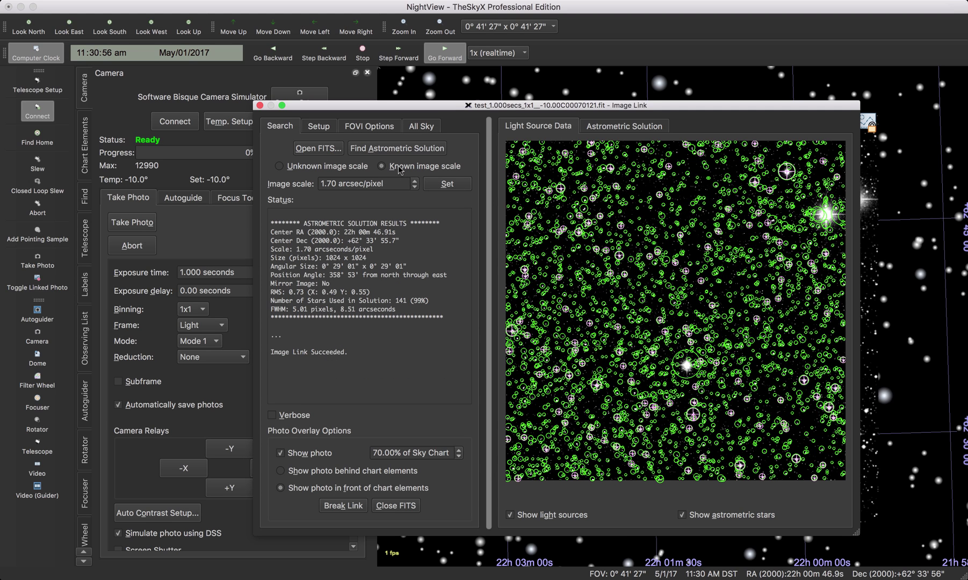
pyautogui.click(260, 105)
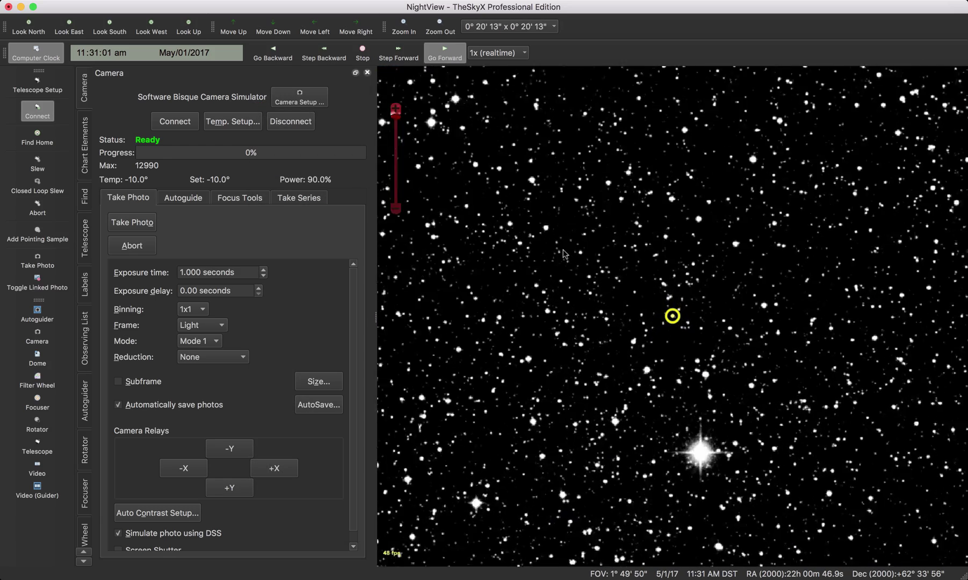
# - Zoom out and pan the chart to centre the linked photo among surrounding stars
pyautogui.scroll(-3, 563, 253)
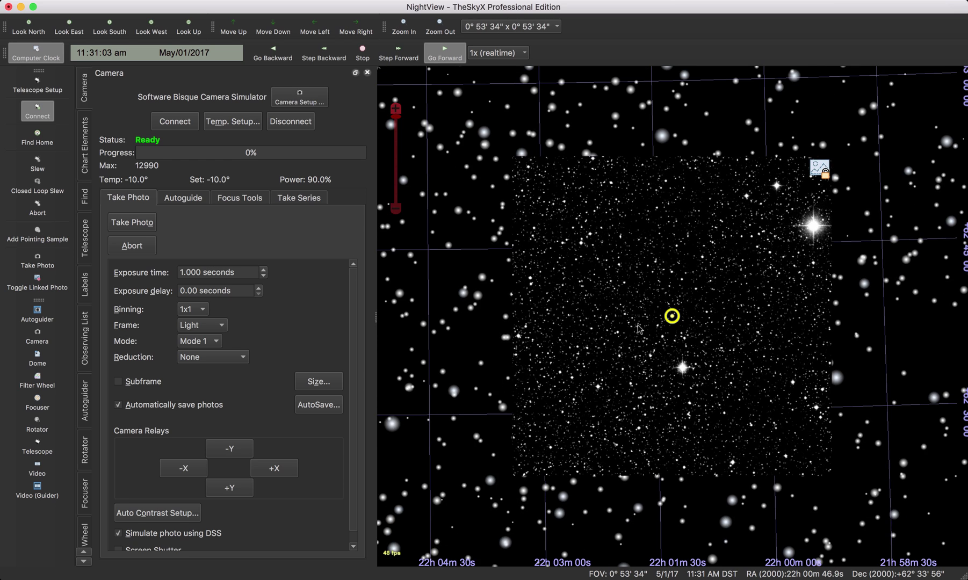
pyautogui.moveTo(638, 329)
pyautogui.mouseDown()
pyautogui.moveTo(670, 334)
pyautogui.moveTo(627, 322)
pyautogui.moveTo(652, 325)
pyautogui.mouseUp()
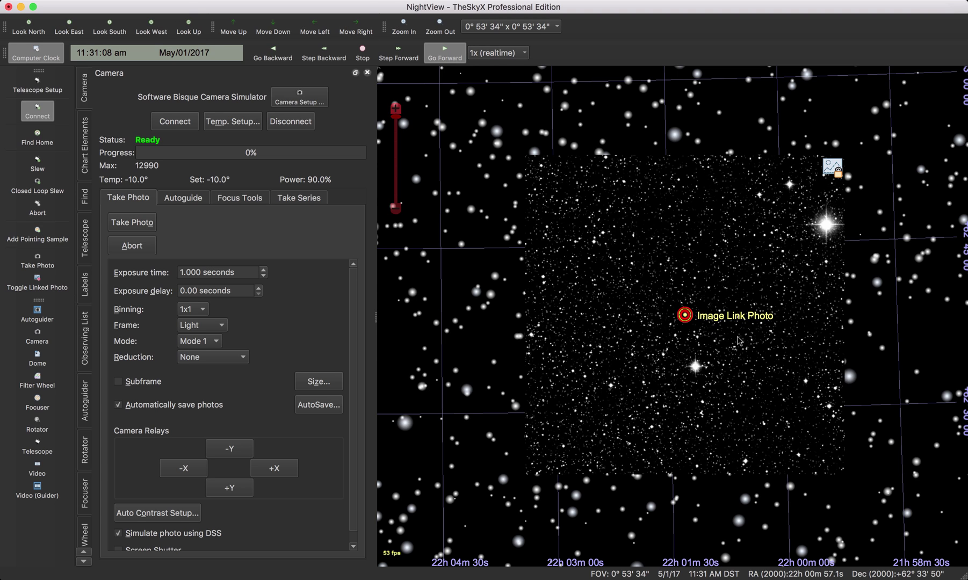
pyautogui.moveTo(763, 326)
# - Add a Full-type pointing sample from the linked photo with default refraction parameters
pyautogui.click(89, 249)
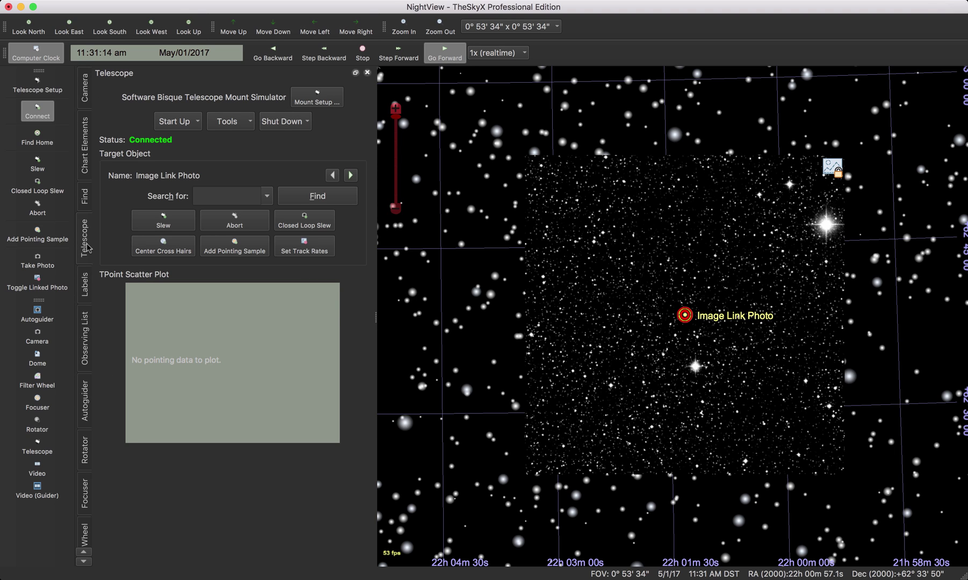
pyautogui.click(235, 248)
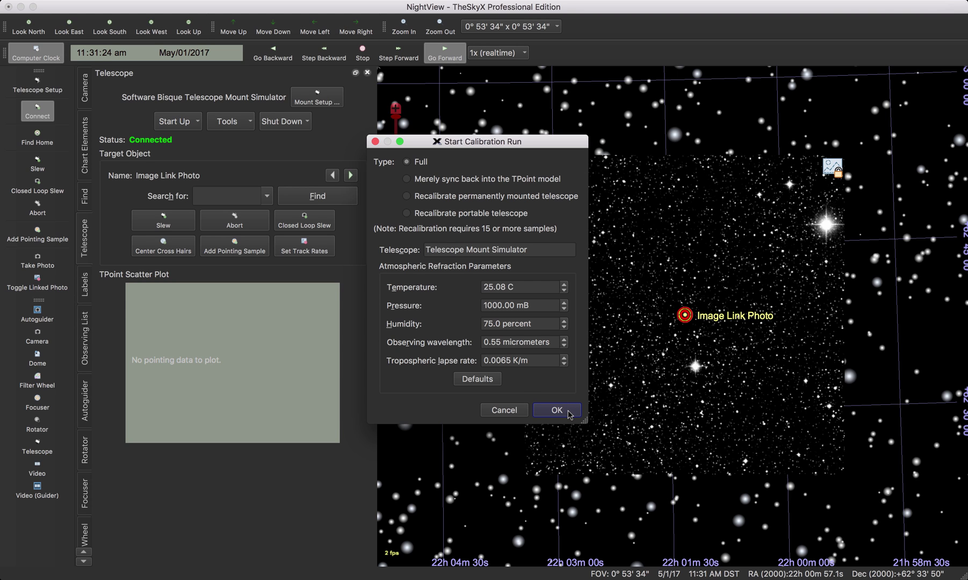
pyautogui.click(556, 410)
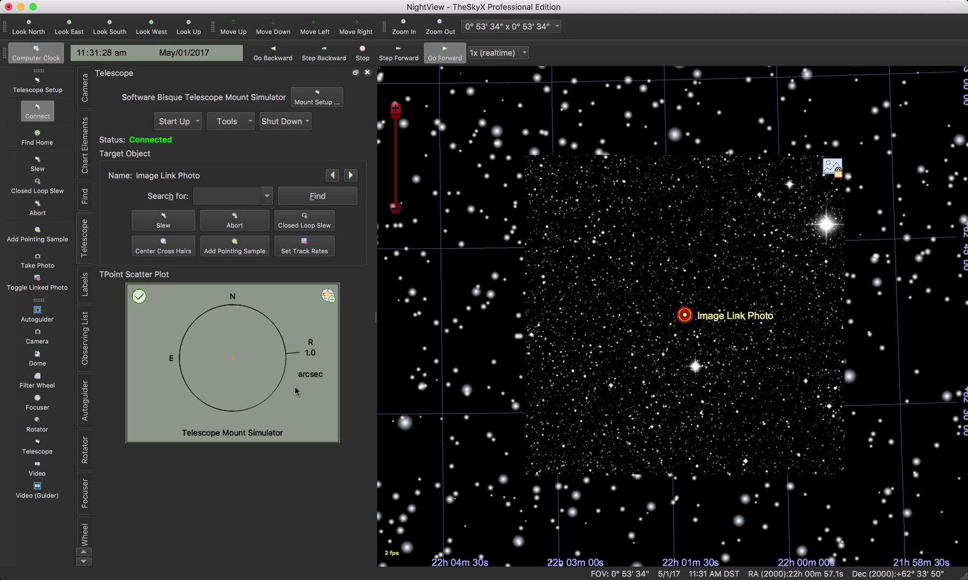
# - Zoom out, select HIP 103633 on the chart, and slew the mount to it
pyautogui.scroll(-3, 654, 407)
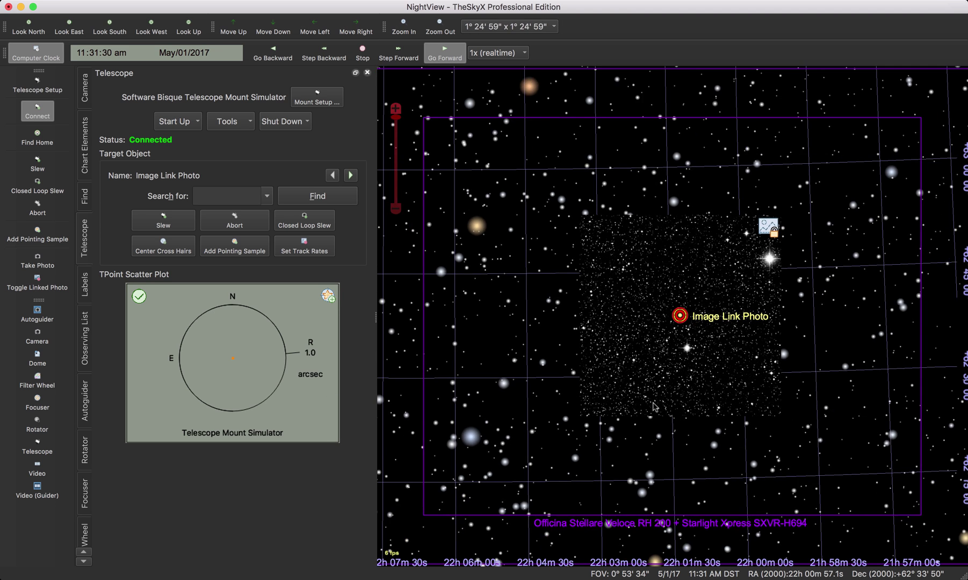
pyautogui.scroll(-5, 654, 407)
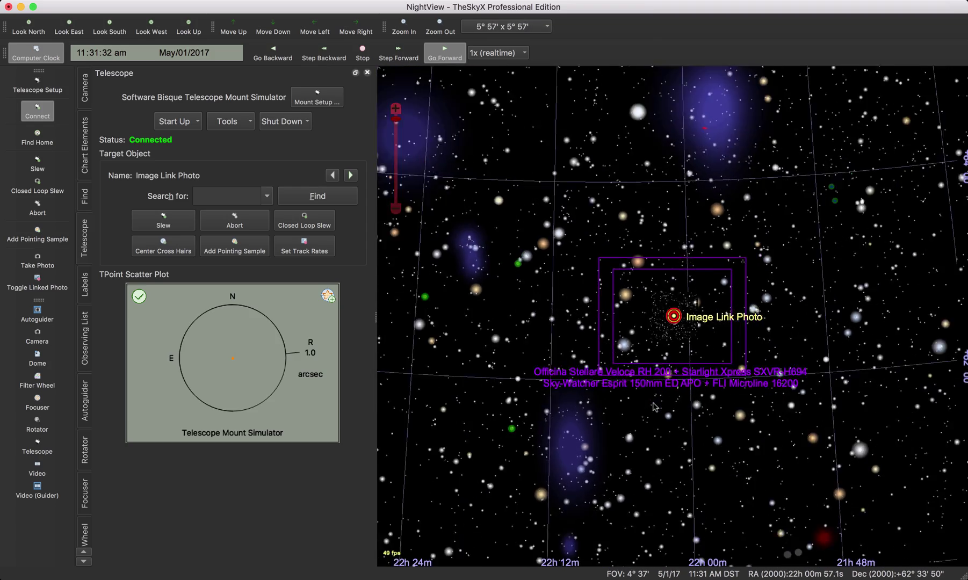
pyautogui.scroll(-4, 653, 403)
pyautogui.scroll(-4, 654, 407)
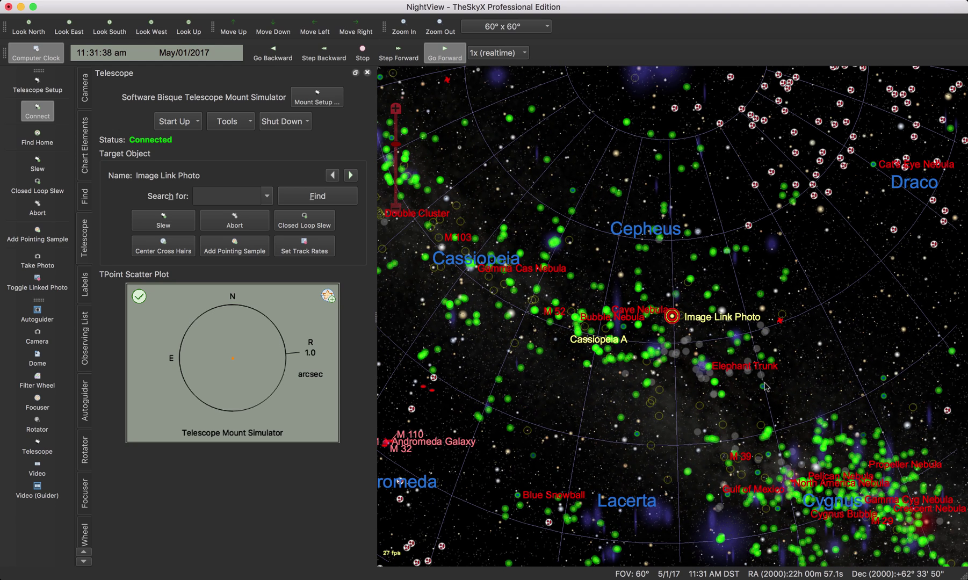
pyautogui.click(761, 379)
pyautogui.rightClick(762, 377)
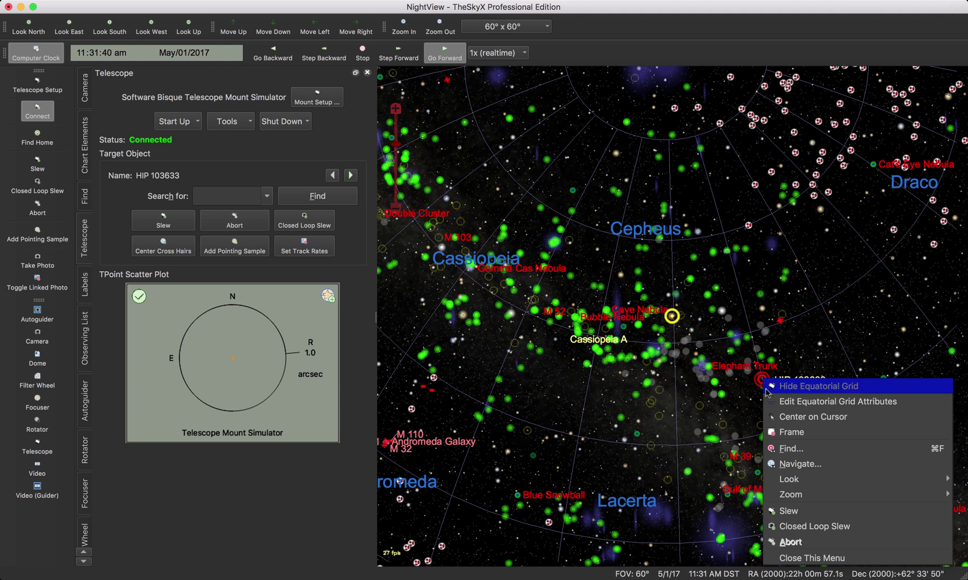
pyautogui.click(792, 512)
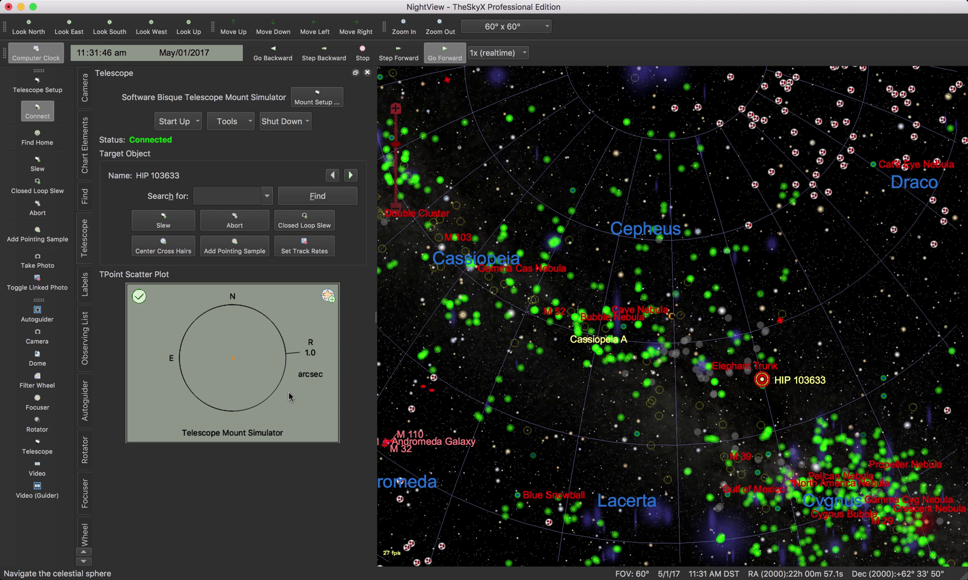
# - Take a 1-second photo at HIP 103633 and plate-solve it in Image Link
pyautogui.click(86, 93)
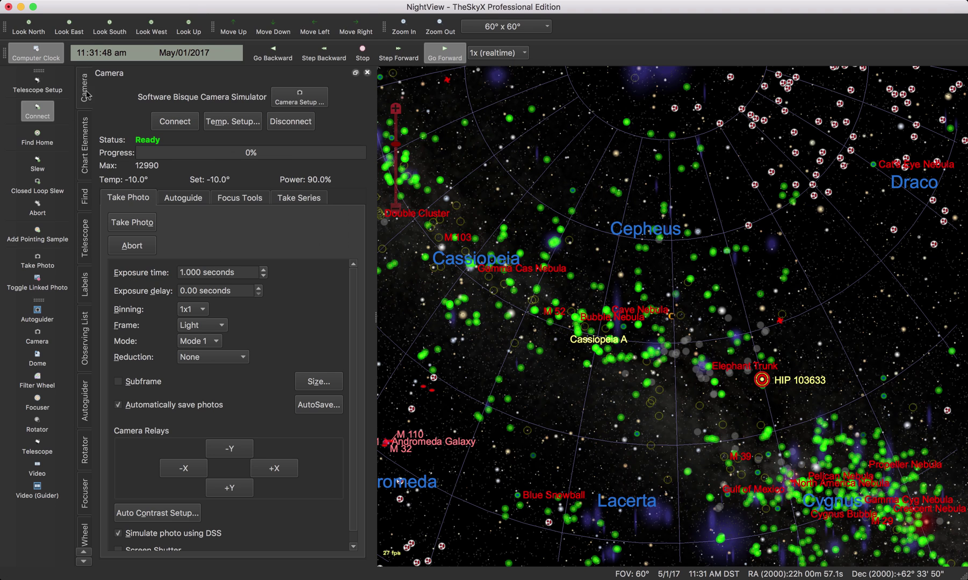
pyautogui.click(129, 226)
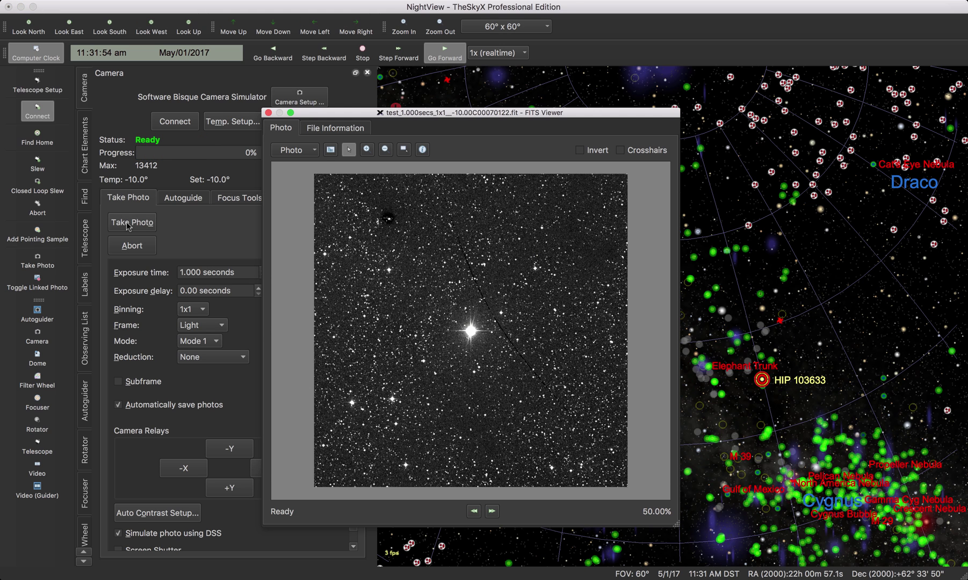
pyautogui.rightClick(394, 273)
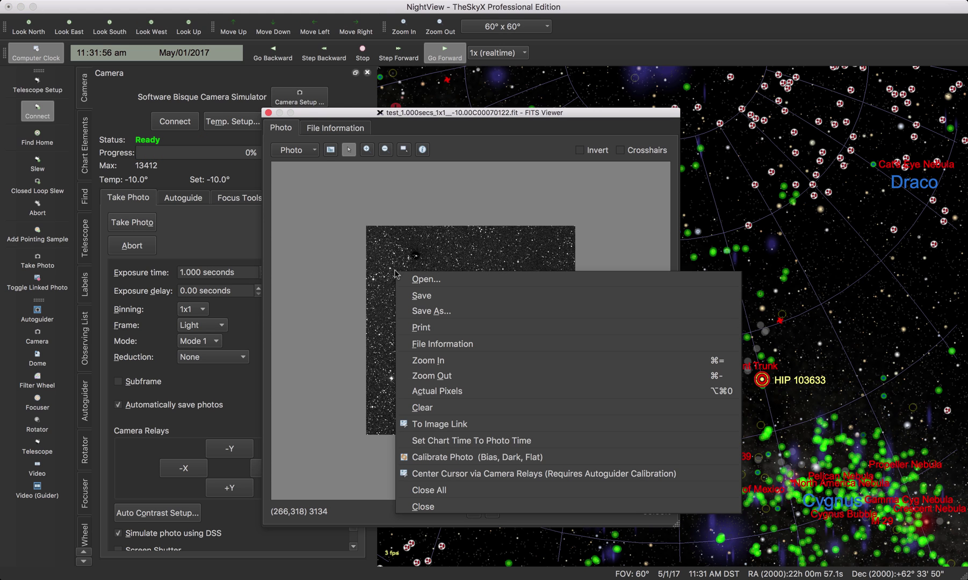
pyautogui.click(449, 424)
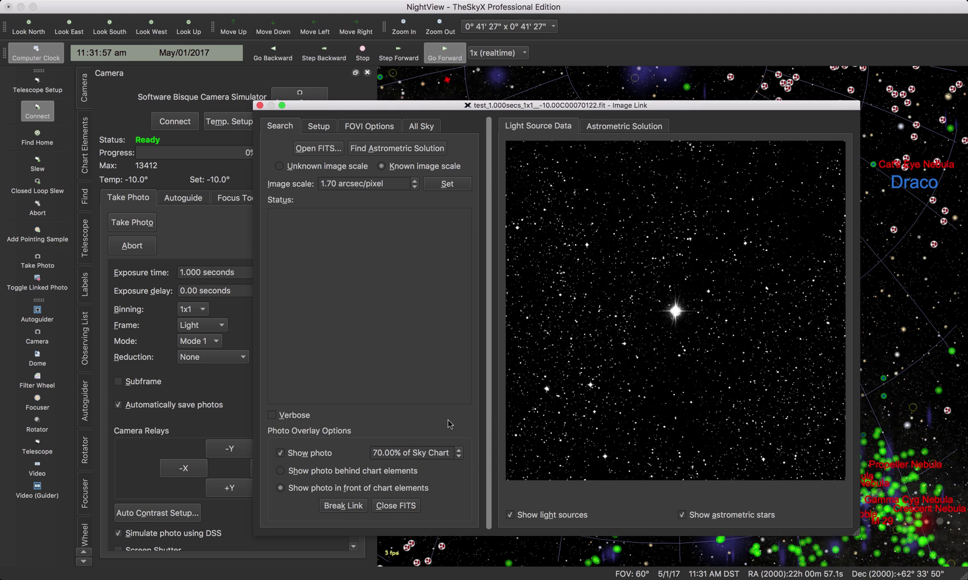
pyautogui.click(401, 148)
pyautogui.click(260, 106)
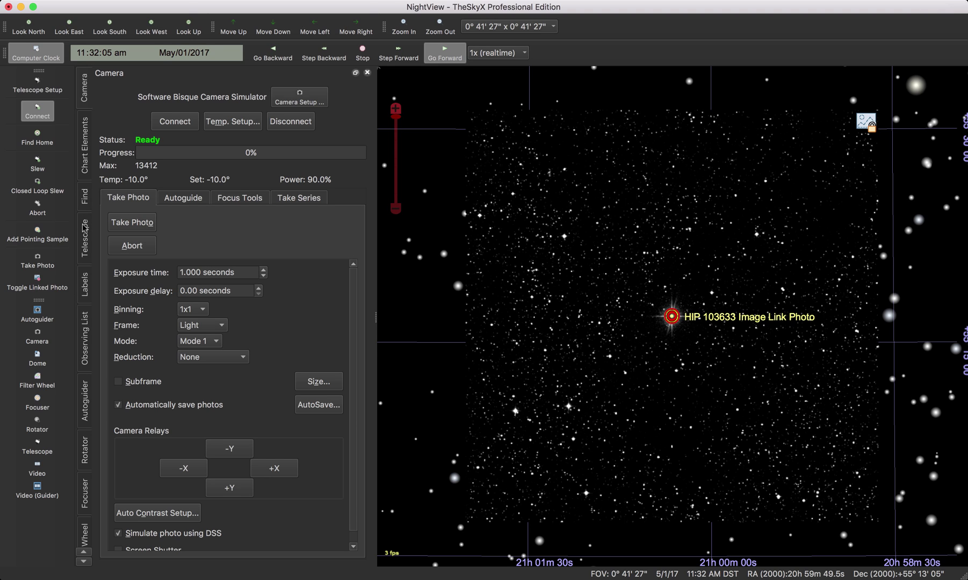
# - Add a pointing sample at HIP 103633 from the Telescope panel
pyautogui.click(84, 228)
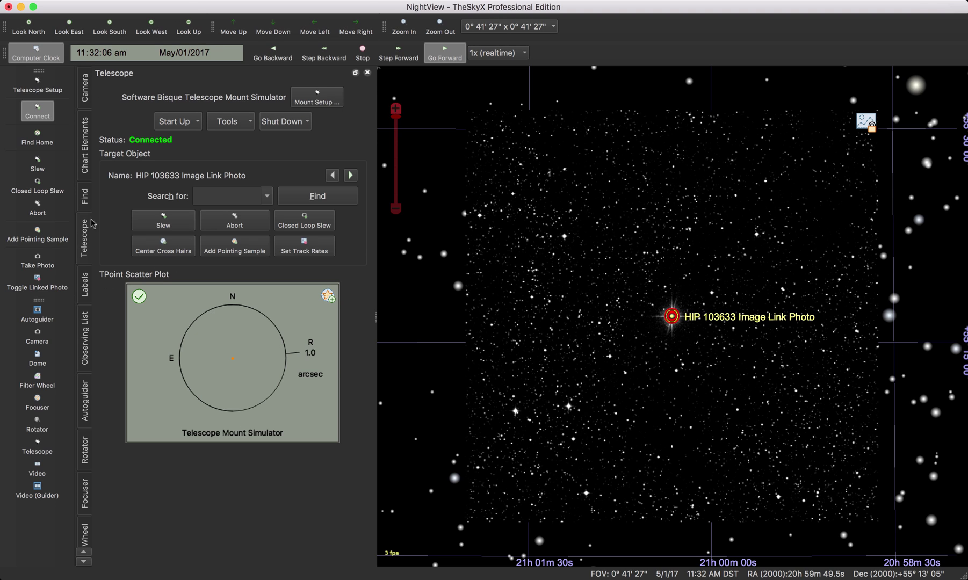
pyautogui.click(230, 256)
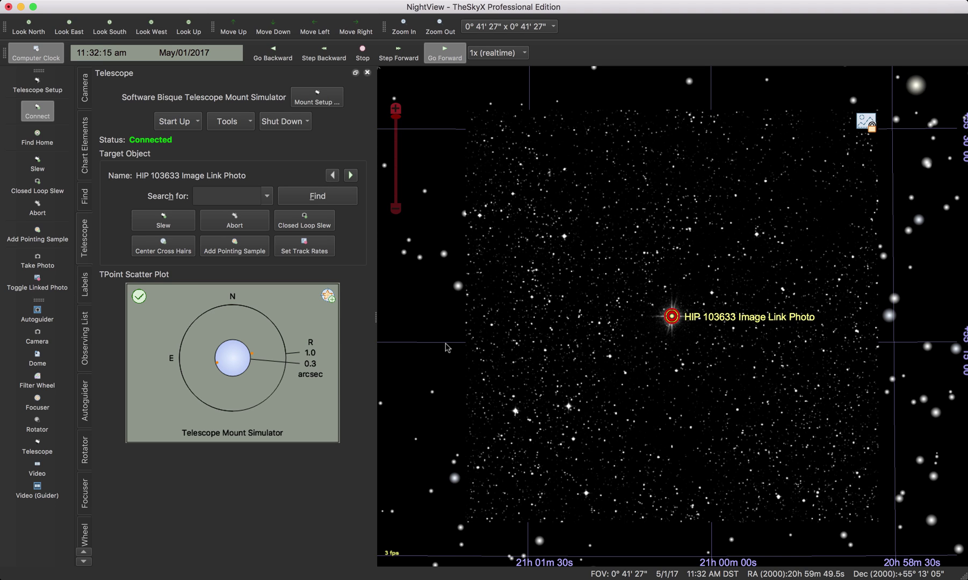
# - Zoom out, target HIP 105277, and try adding a pointing sample there
pyautogui.scroll(-5, 445, 347)
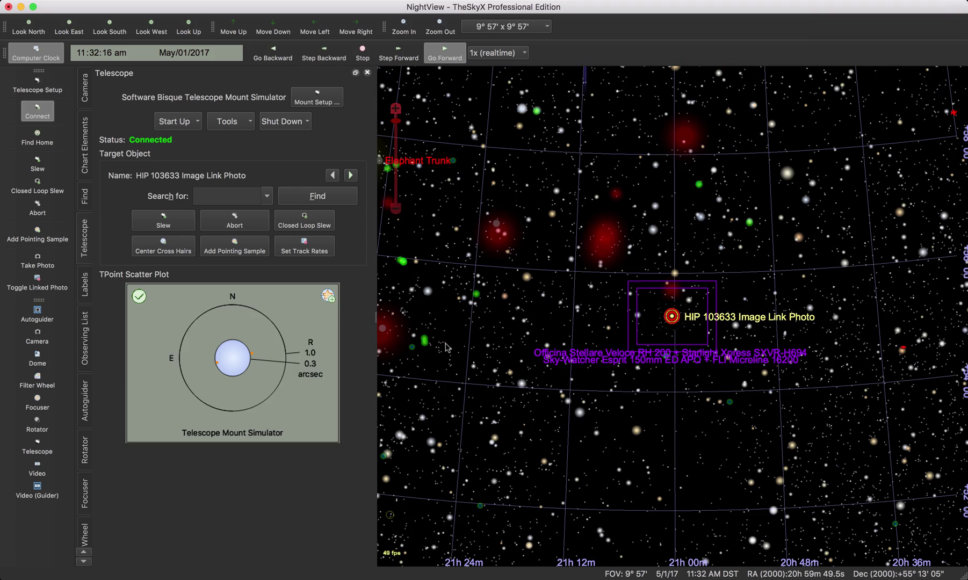
pyautogui.scroll(-2, 434, 275)
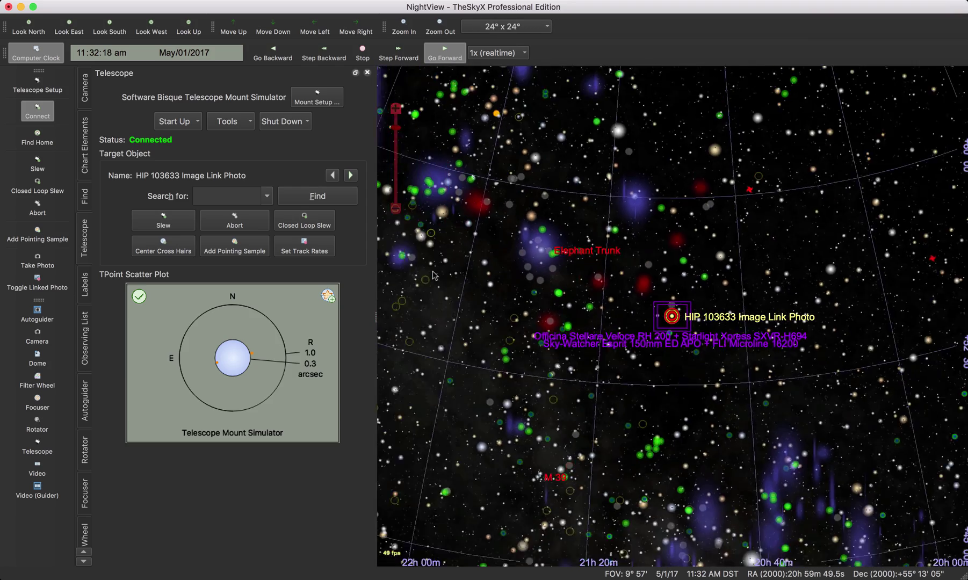
pyautogui.scroll(-1, 435, 277)
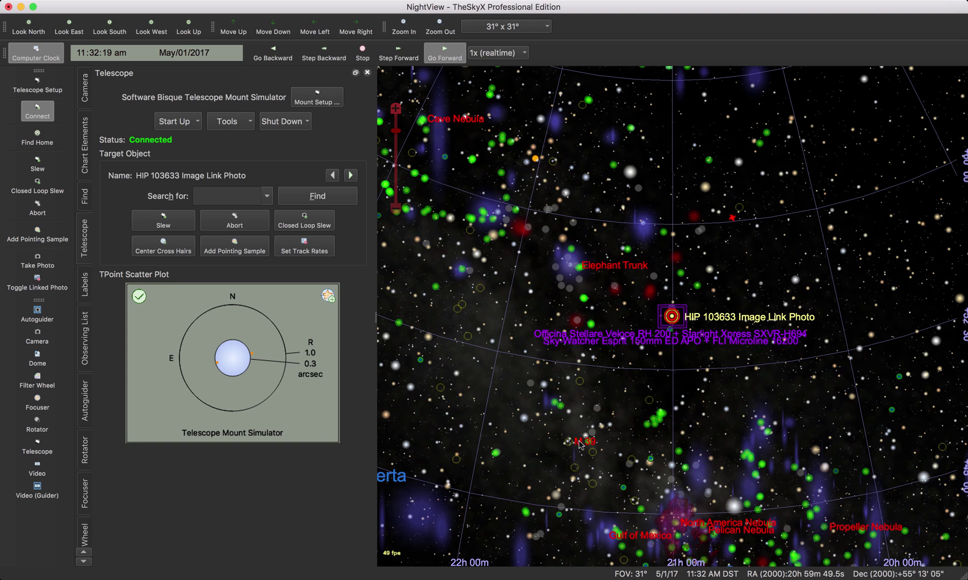
pyautogui.click(610, 424)
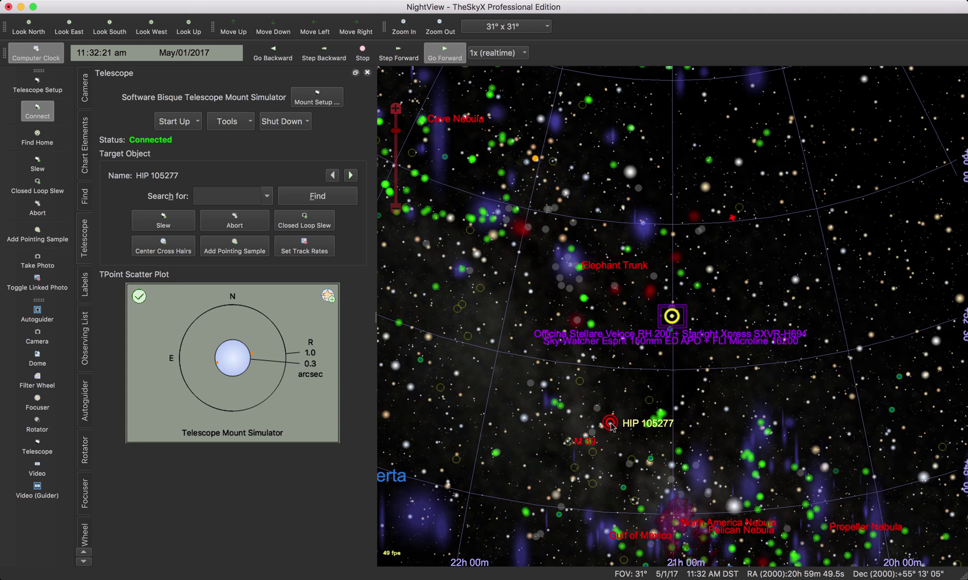
pyautogui.click(249, 247)
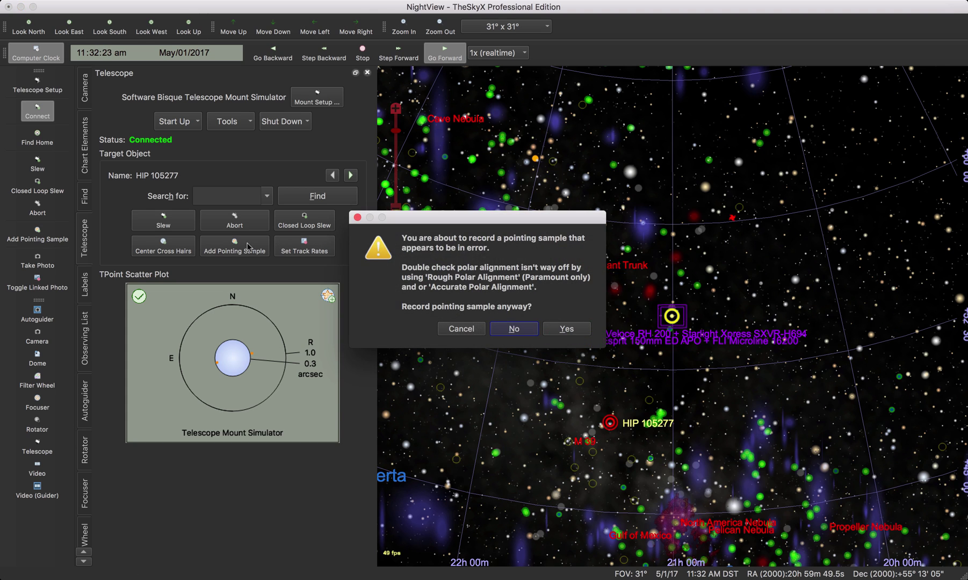
# - Decline the suspect pointing sample, switch to the overhead Look Up view, and slew to NGC 1555
pyautogui.click(516, 329)
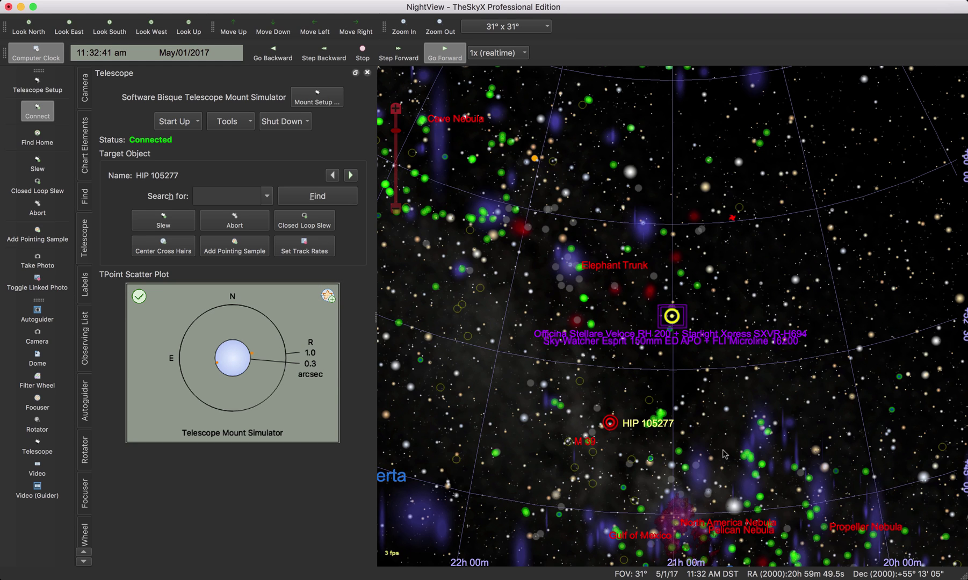
pyautogui.click(189, 33)
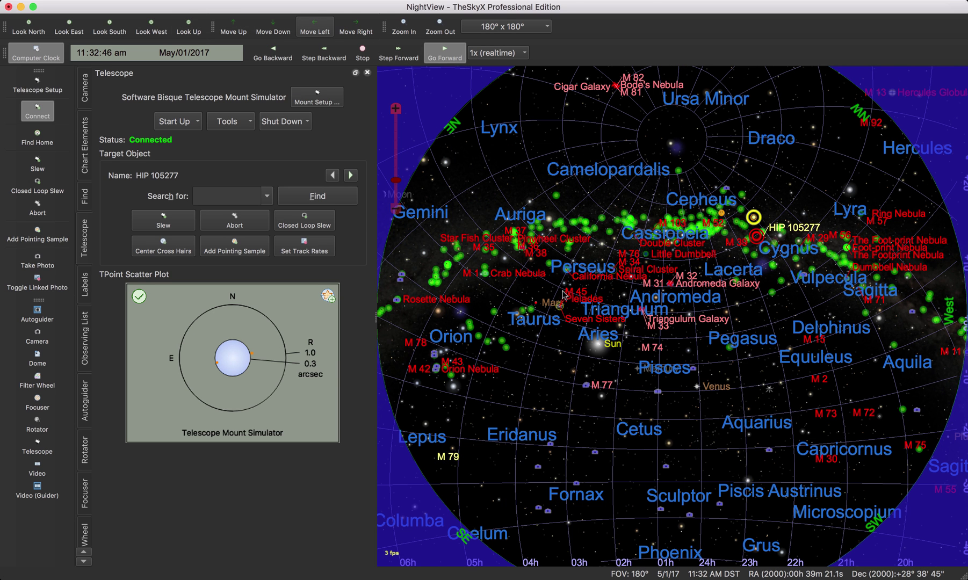
pyautogui.click(529, 307)
pyautogui.rightClick(529, 307)
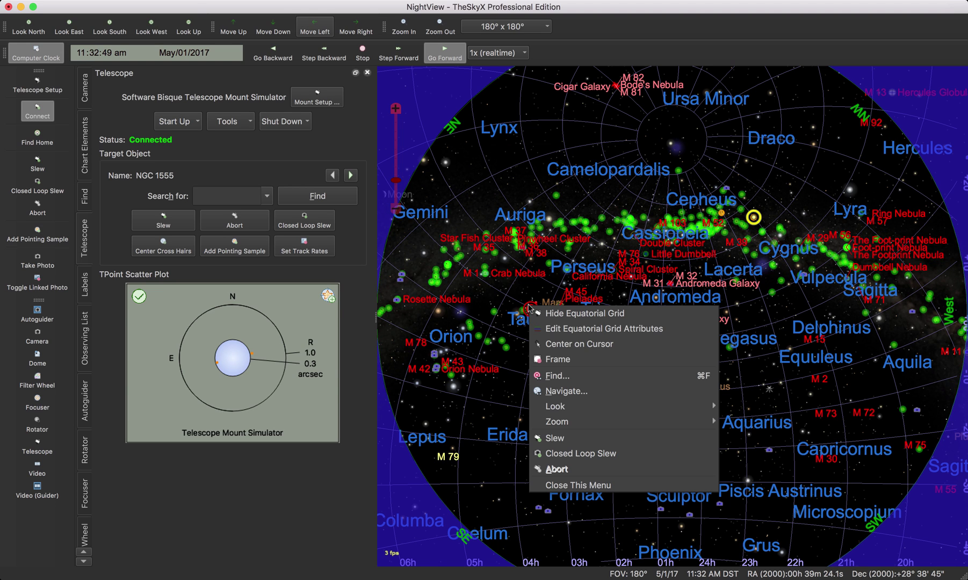
pyautogui.click(566, 441)
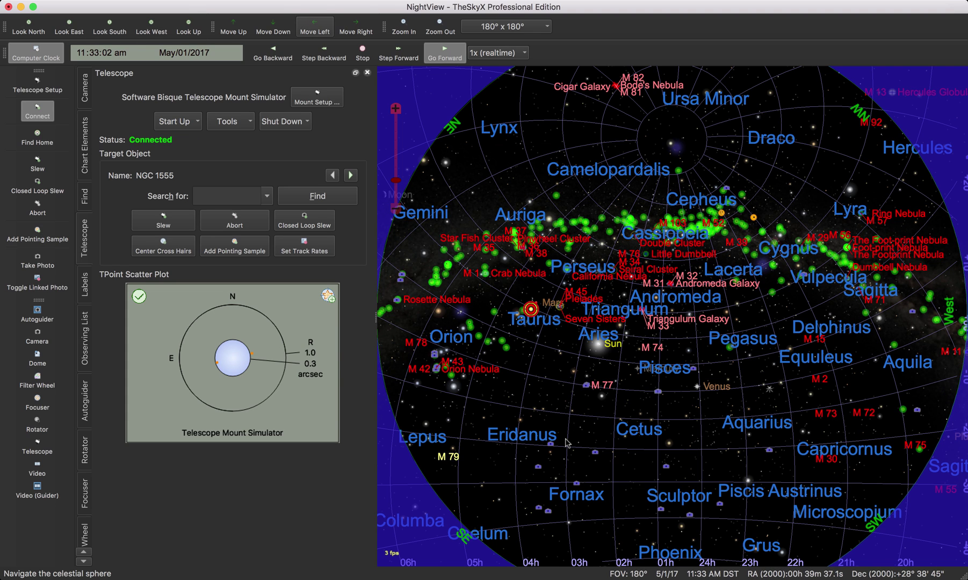
# - Take a camera photo of the NGC 1555 field and plate-solve it through Image Link
pyautogui.click(85, 84)
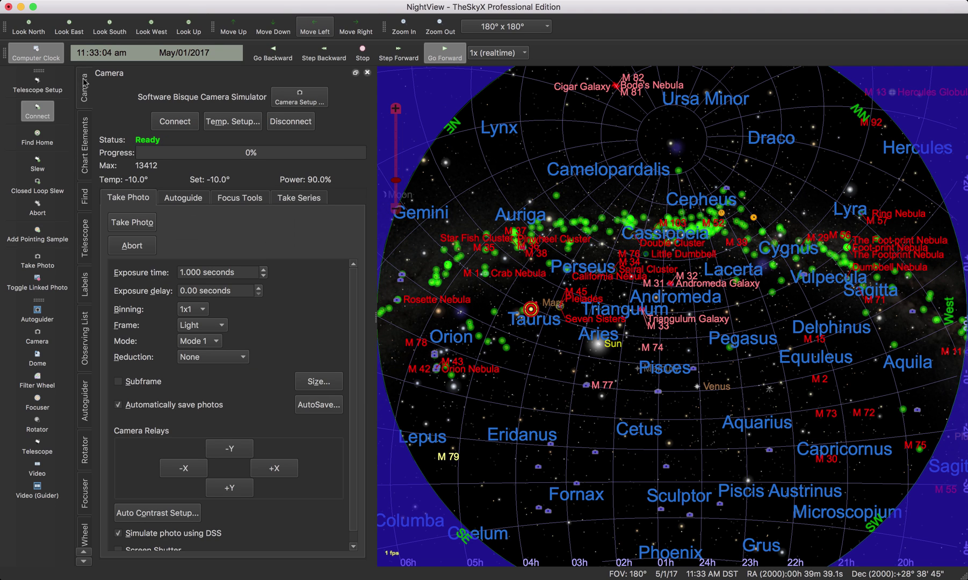
pyautogui.click(139, 225)
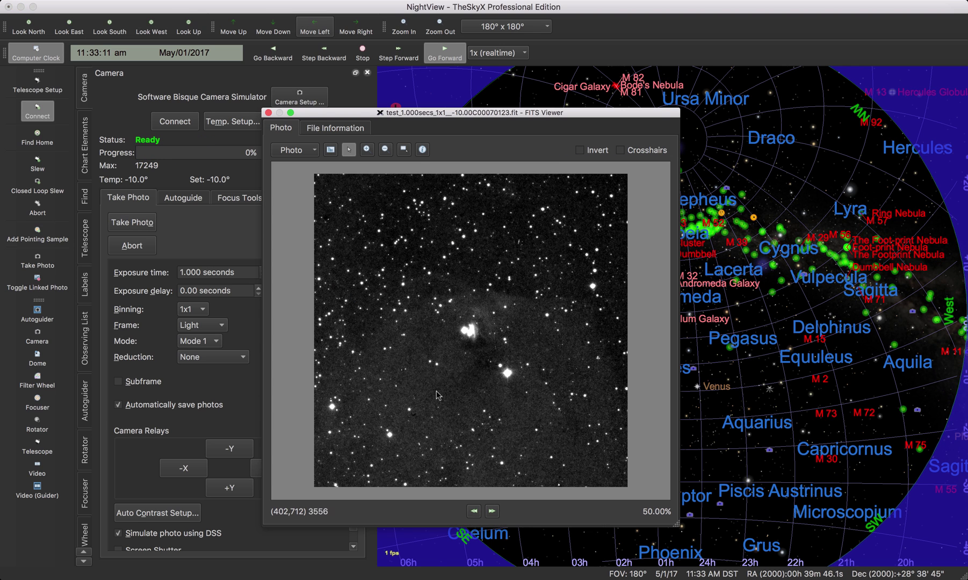
pyautogui.rightClick(460, 344)
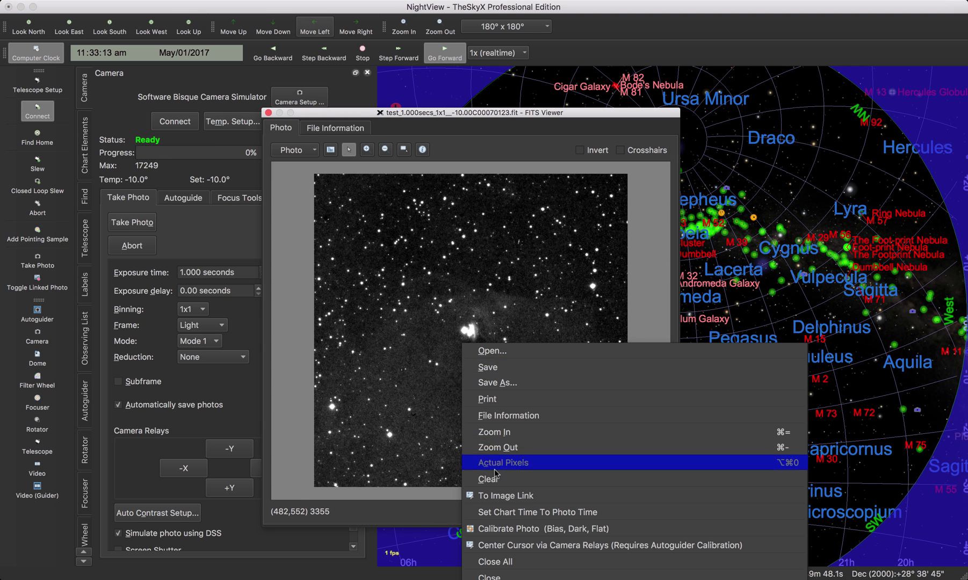
pyautogui.click(504, 497)
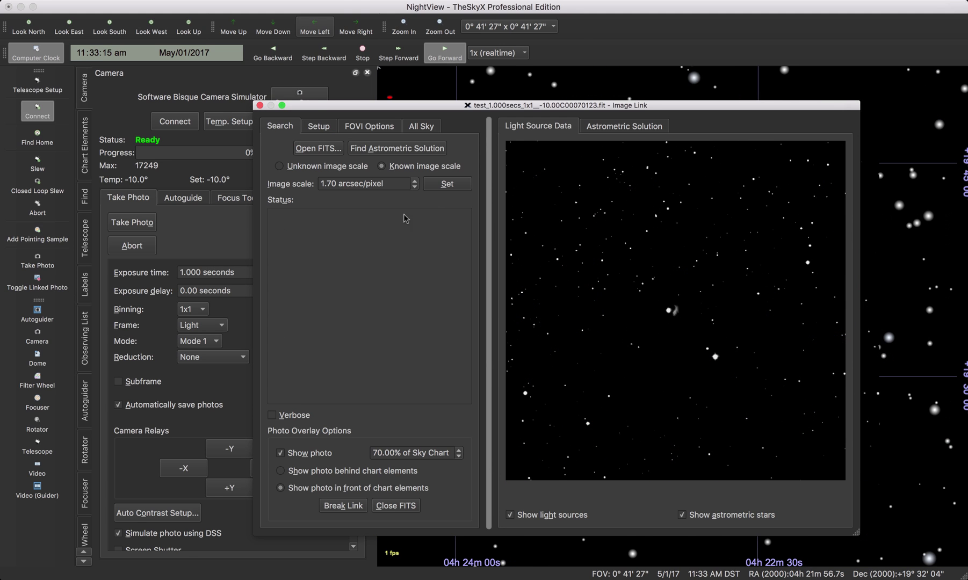
pyautogui.click(393, 152)
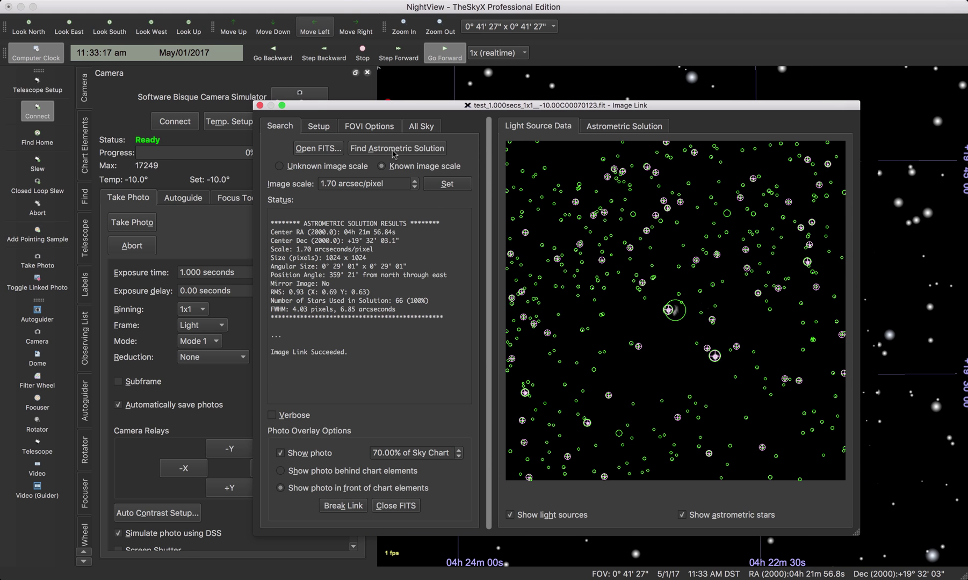
pyautogui.click(260, 105)
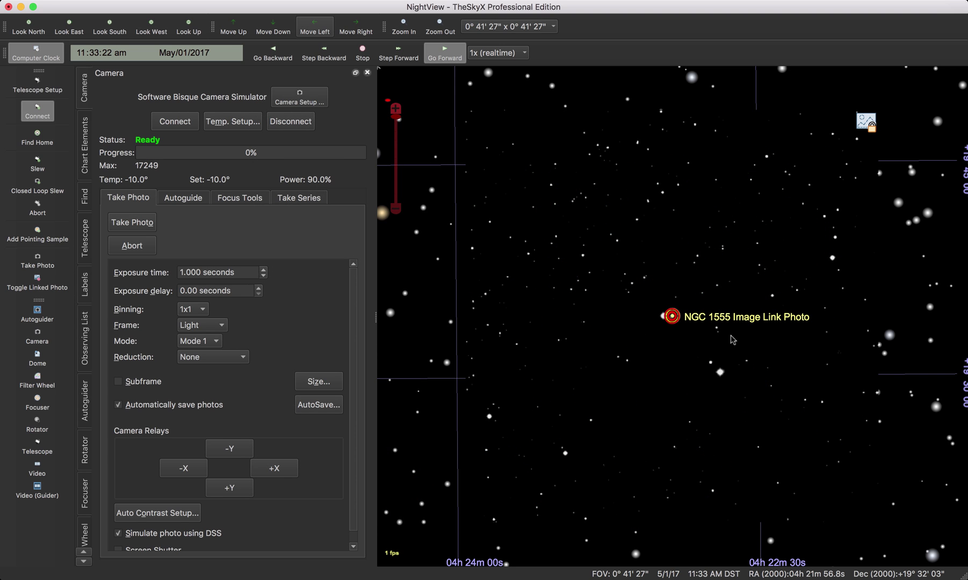
pyautogui.moveTo(701, 334)
# - Add a pointing sample at NGC 1555, then view TPoint's Calibration Run tab listing three samples
pyautogui.click(86, 232)
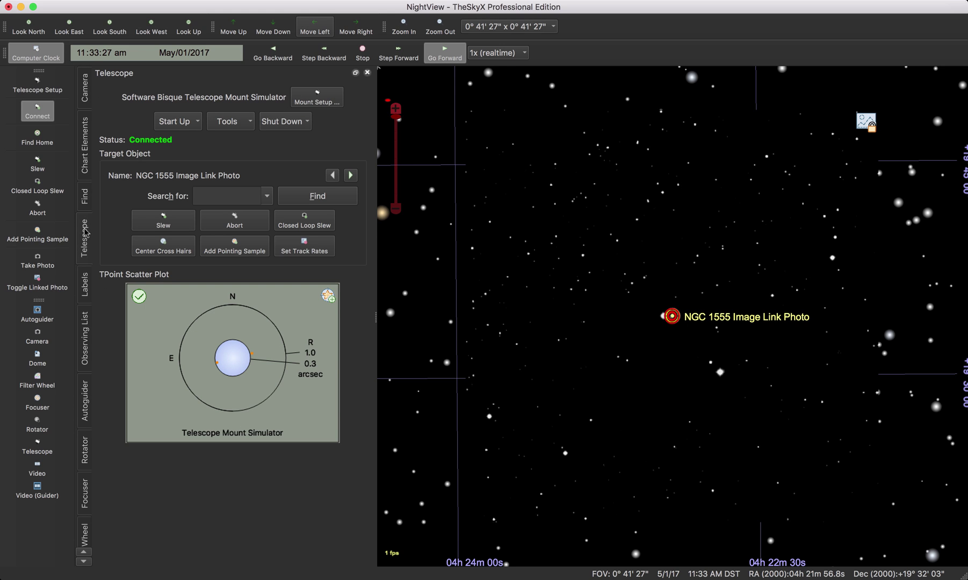
pyautogui.click(239, 247)
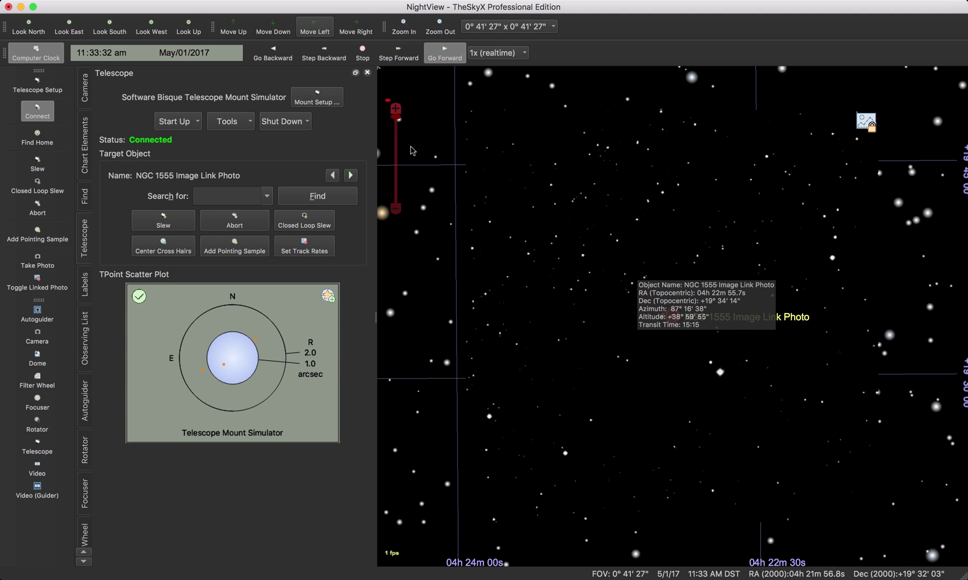
pyautogui.click(239, 0)
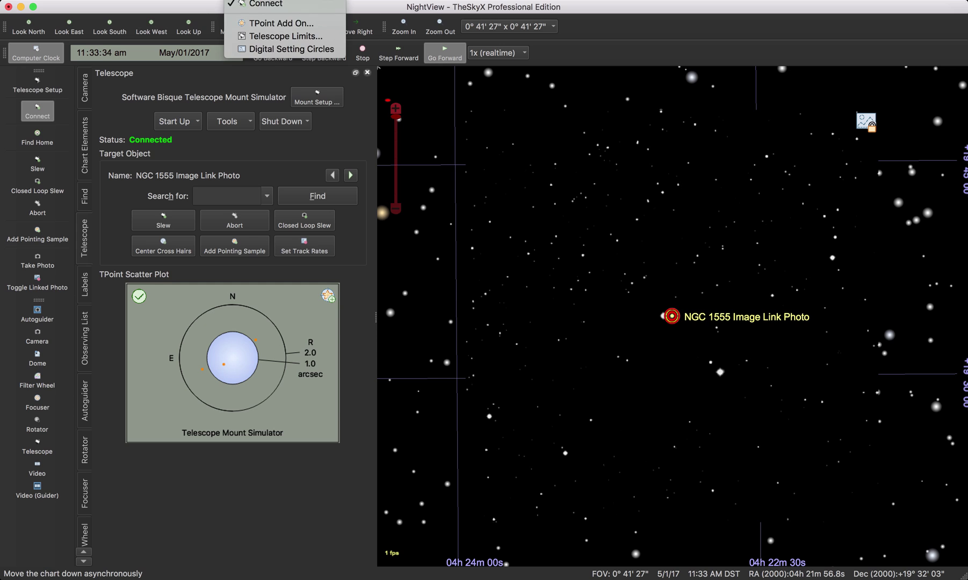
pyautogui.click(271, 24)
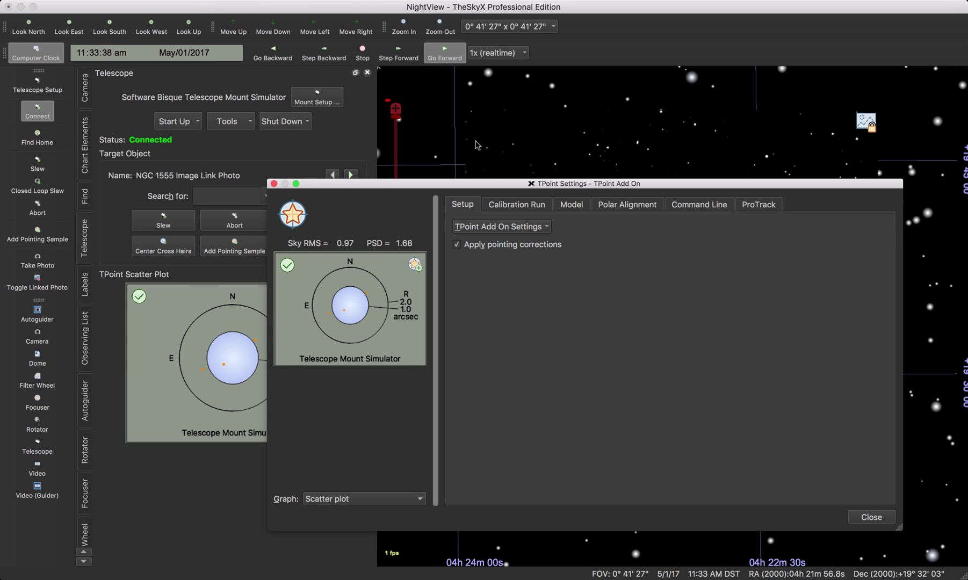
pyautogui.click(506, 207)
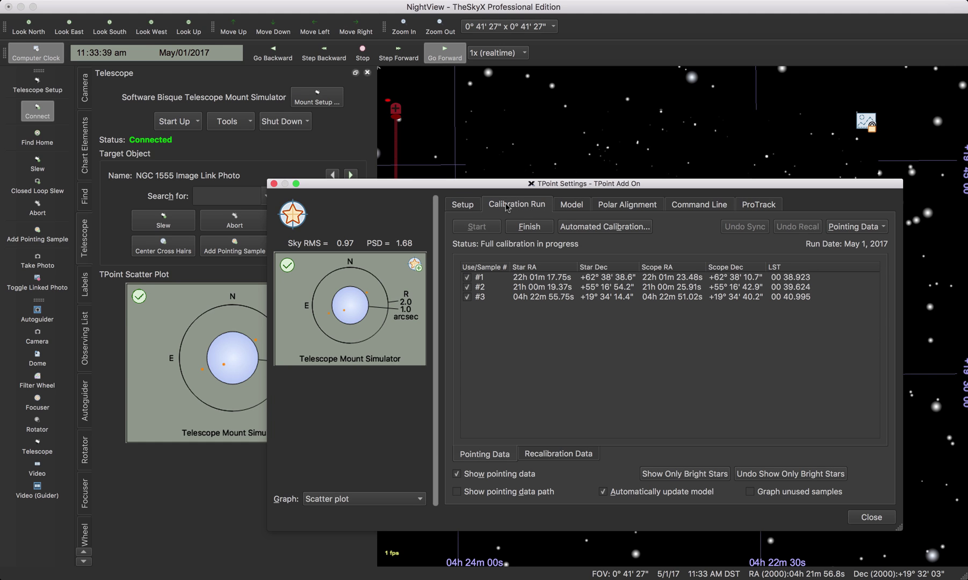
# - Start an automated calibration run and set its image scale to 1.7 arcseconds/pixel
pyautogui.click(591, 226)
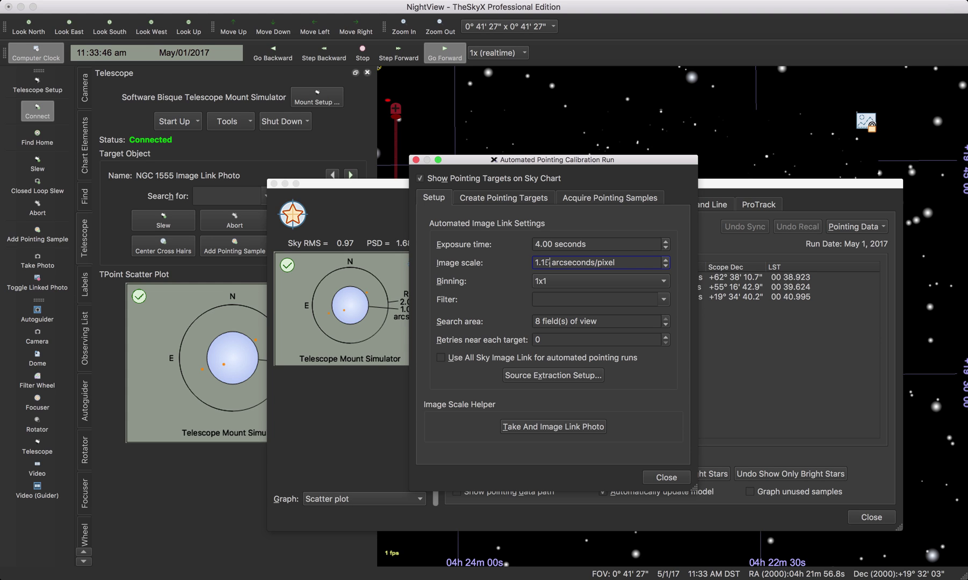
pyautogui.press('BackSpace')
pyautogui.press('BackSpace')
pyautogui.write('7')
pyautogui.click(521, 199)
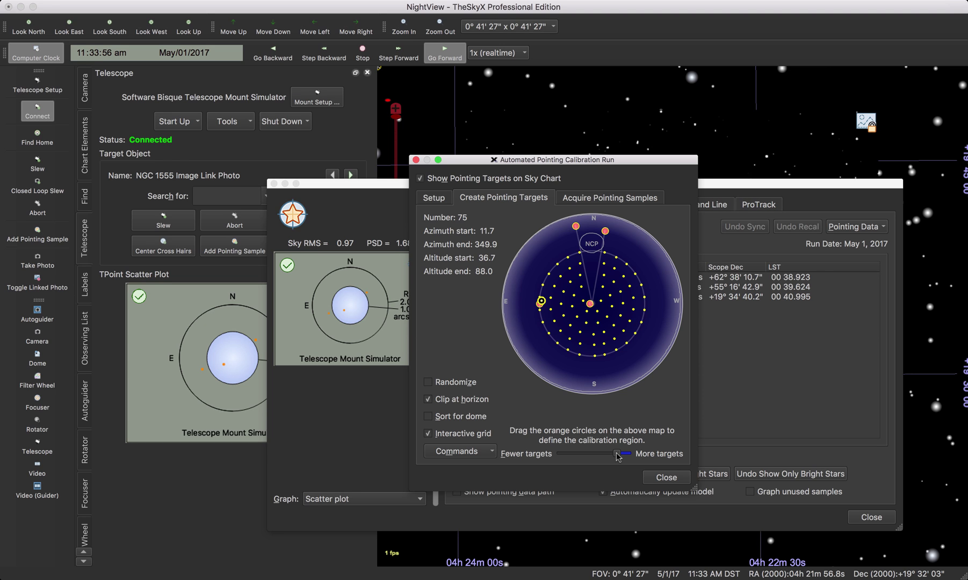
# - Drag the azimuth and altitude limits to extend the calibration region lower toward the horizon
pyautogui.moveTo(617, 454)
pyautogui.mouseDown()
pyautogui.moveTo(584, 453)
pyautogui.moveTo(618, 457)
pyautogui.mouseUp()
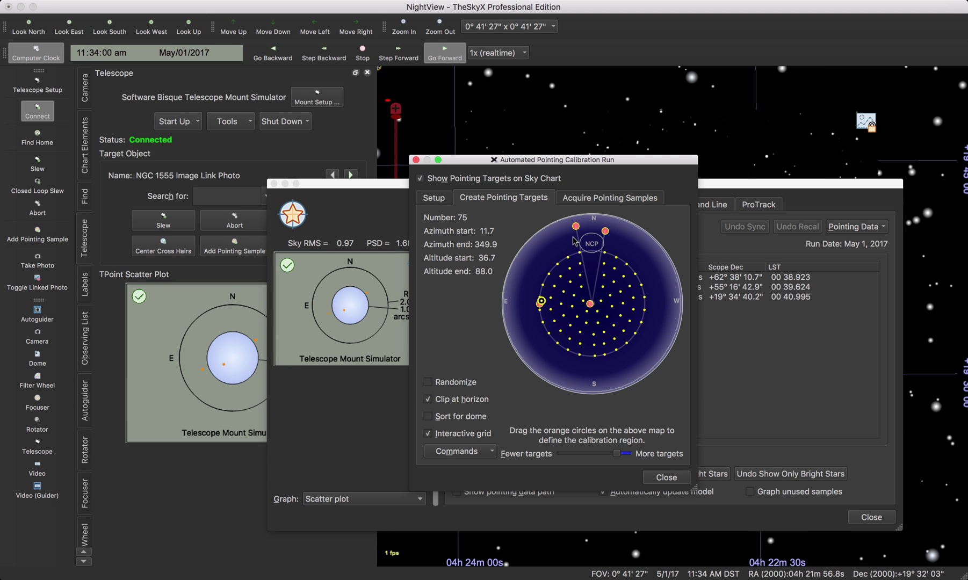
pyautogui.moveTo(576, 228)
pyautogui.mouseDown()
pyautogui.moveTo(529, 303)
pyautogui.moveTo(524, 282)
pyautogui.moveTo(540, 257)
pyautogui.moveTo(578, 242)
pyautogui.mouseUp()
pyautogui.moveTo(540, 304)
pyautogui.mouseDown()
pyautogui.moveTo(521, 306)
pyautogui.moveTo(530, 307)
pyautogui.mouseUp()
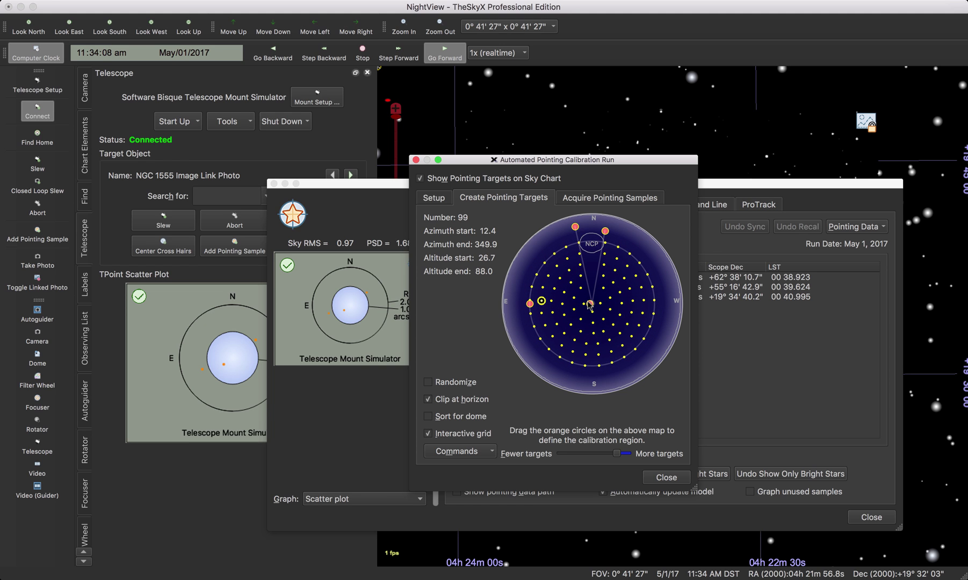
pyautogui.moveTo(590, 305)
pyautogui.mouseDown()
pyautogui.moveTo(564, 308)
pyautogui.moveTo(582, 305)
pyautogui.mouseUp()
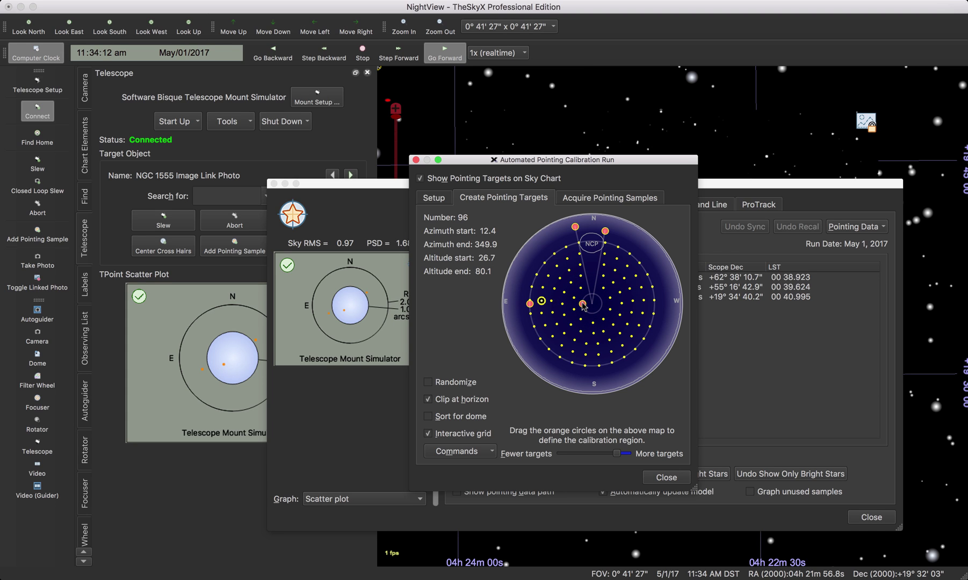
# - Add four extra pointing targets on the sky map, reaching 100 targets in total
pyautogui.click(585, 259)
pyautogui.click(593, 261)
pyautogui.click(588, 272)
pyautogui.click(590, 278)
# - Start acquiring pointing samples for all targets and move the calibration dialog aside
pyautogui.click(640, 200)
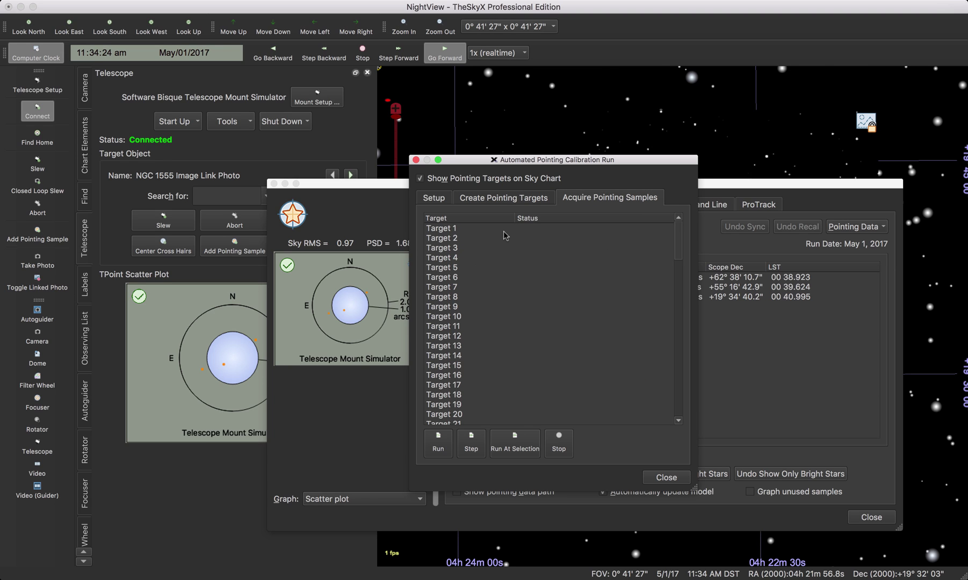
pyautogui.click(440, 446)
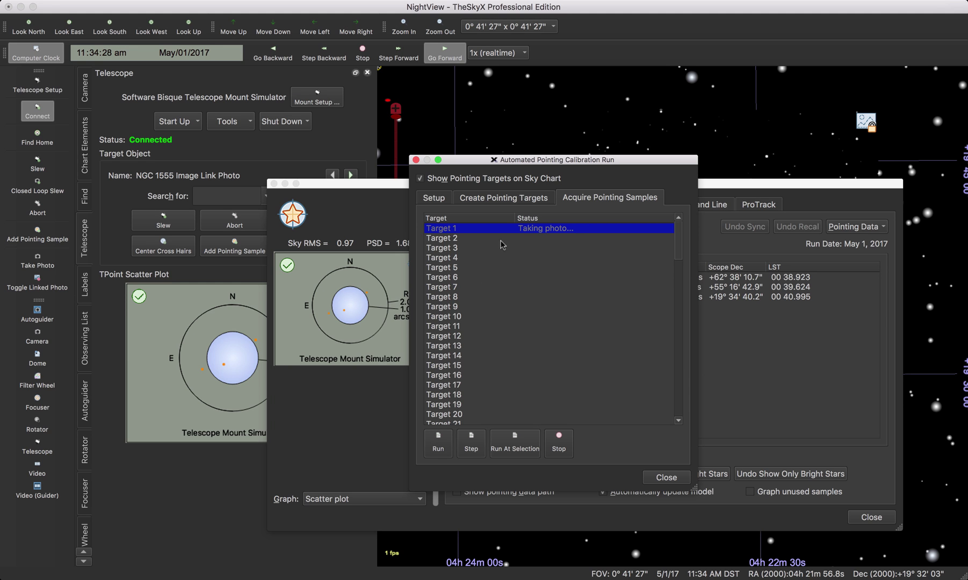
pyautogui.moveTo(555, 160); pyautogui.dragTo(209, 193)
# - Close TPoint settings, show the all-sky view, and rearrange FITS Viewer windows as samples reach Target 96
pyautogui.click(871, 517)
pyautogui.click(188, 25)
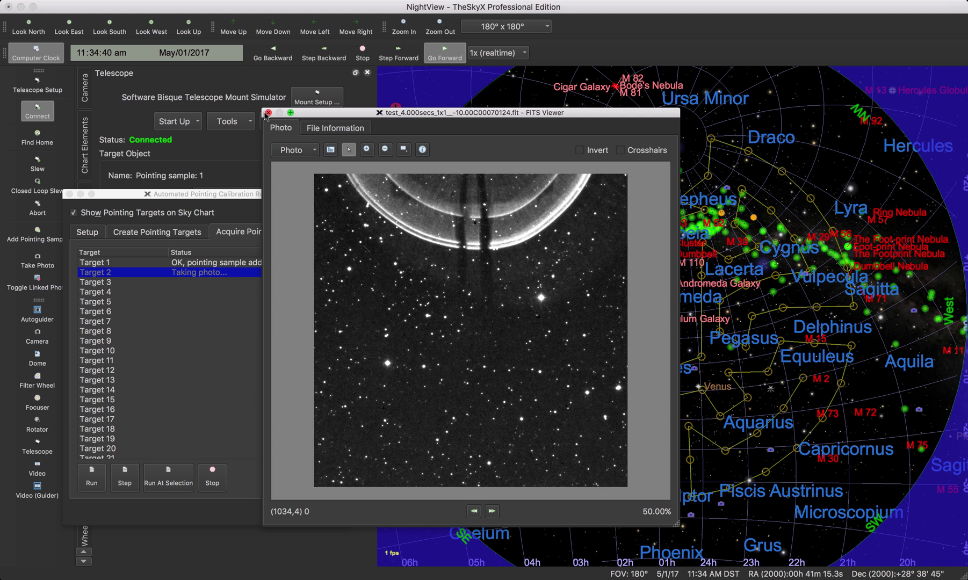
pyautogui.click(268, 114)
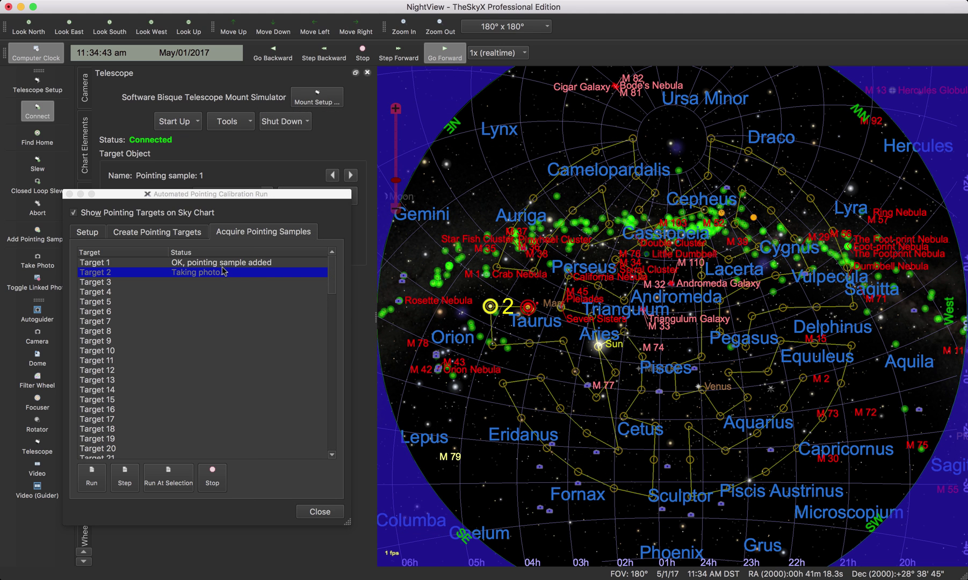
pyautogui.click(79, 216)
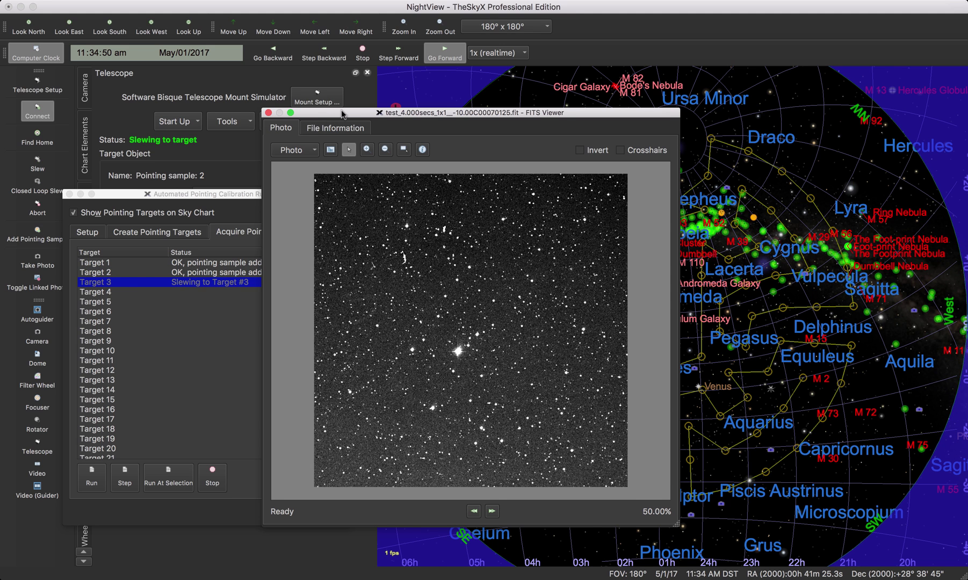
pyautogui.moveTo(343, 114); pyautogui.dragTo(558, 150)
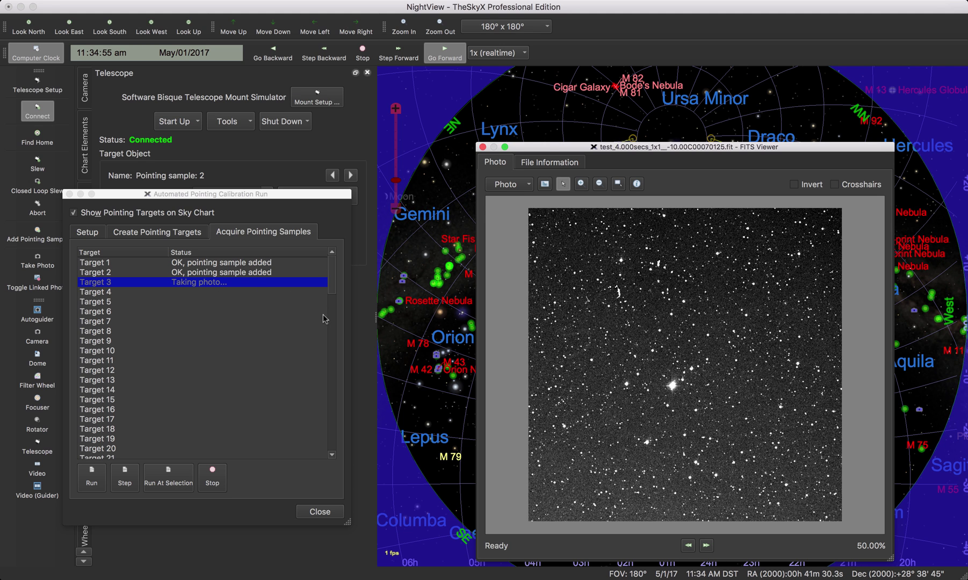
pyautogui.moveTo(549, 148); pyautogui.dragTo(542, 128)
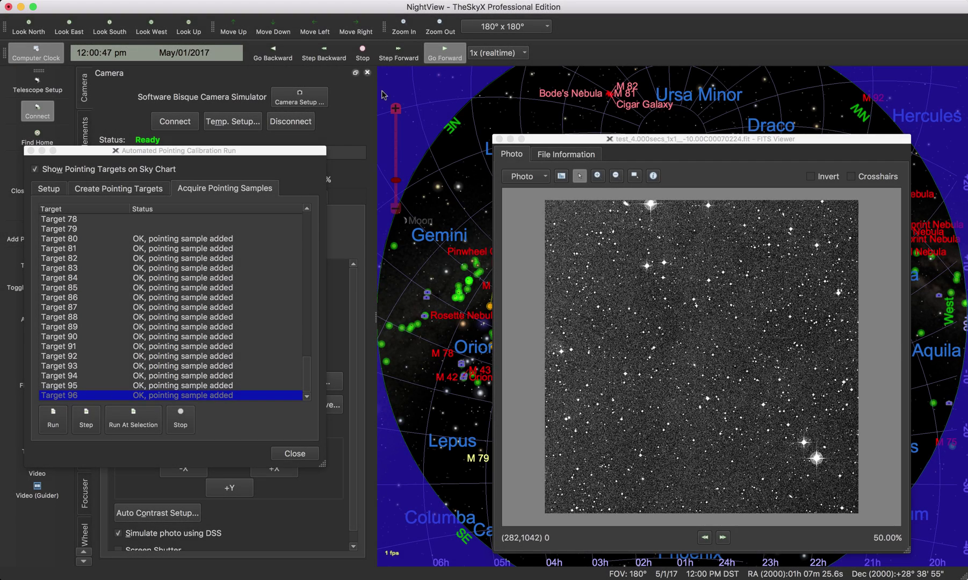
# - Close the calibration run dialog and FITS Viewer, then reopen TPoint settings showing Sky RMS 1.52
pyautogui.click(294, 454)
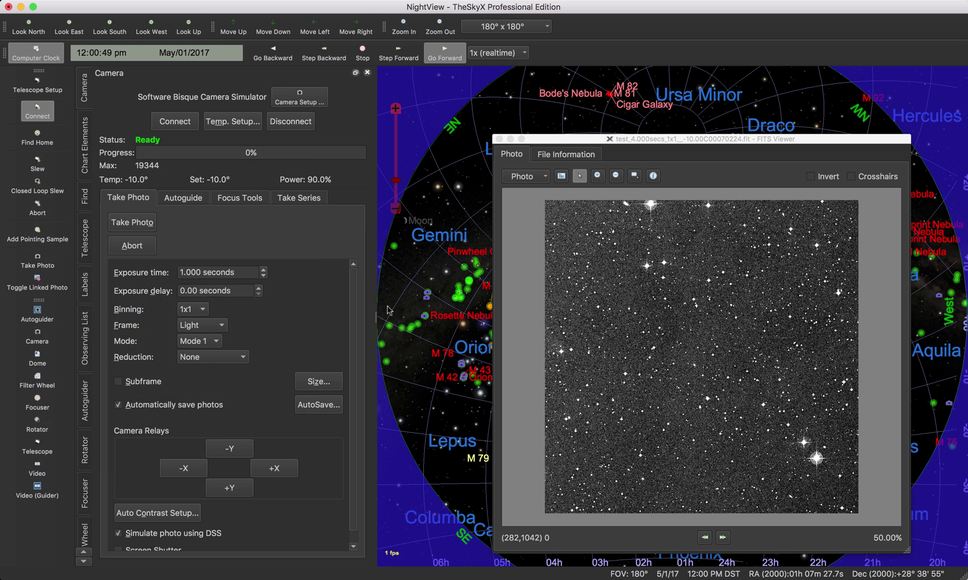
pyautogui.click(499, 140)
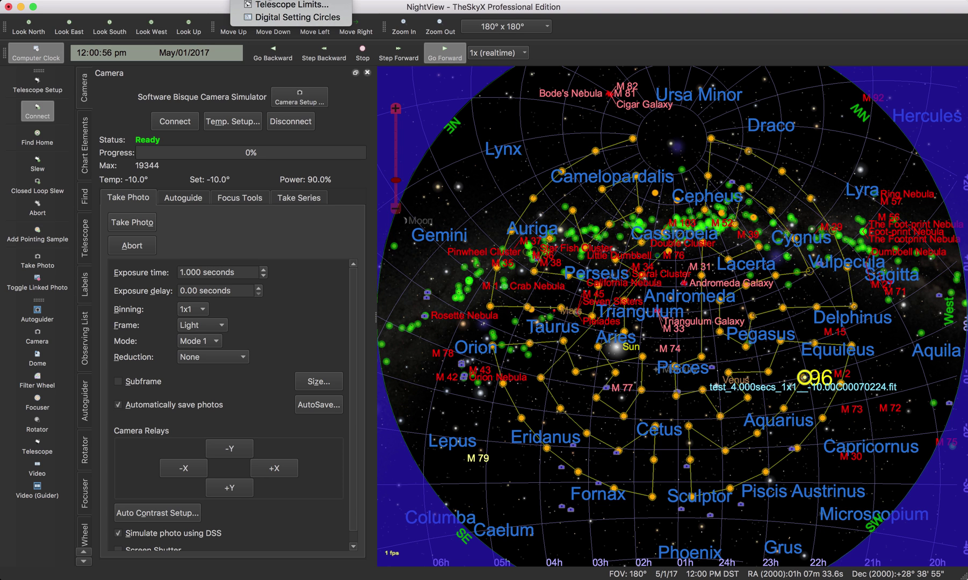
pyautogui.click(290, 1)
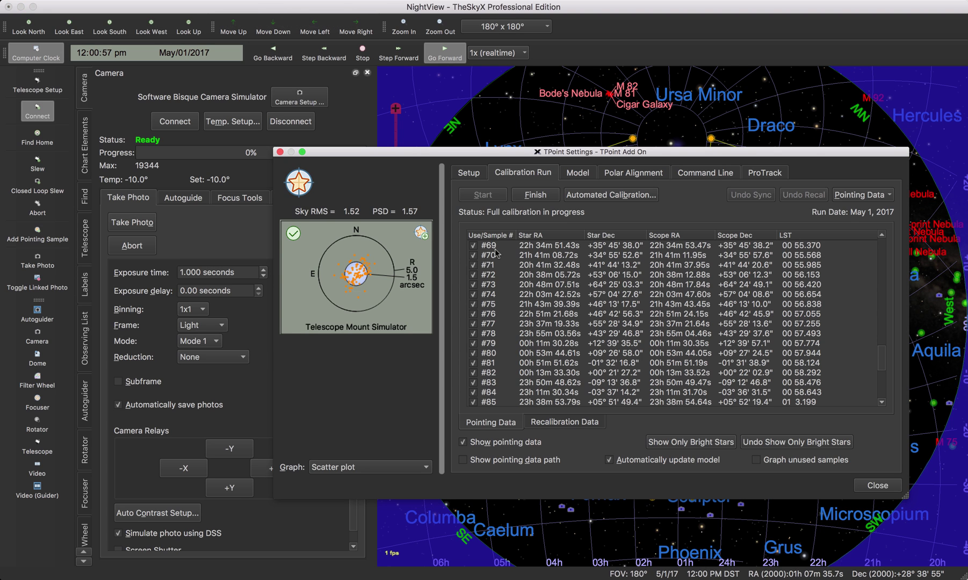
pyautogui.scroll(-3, 559, 310)
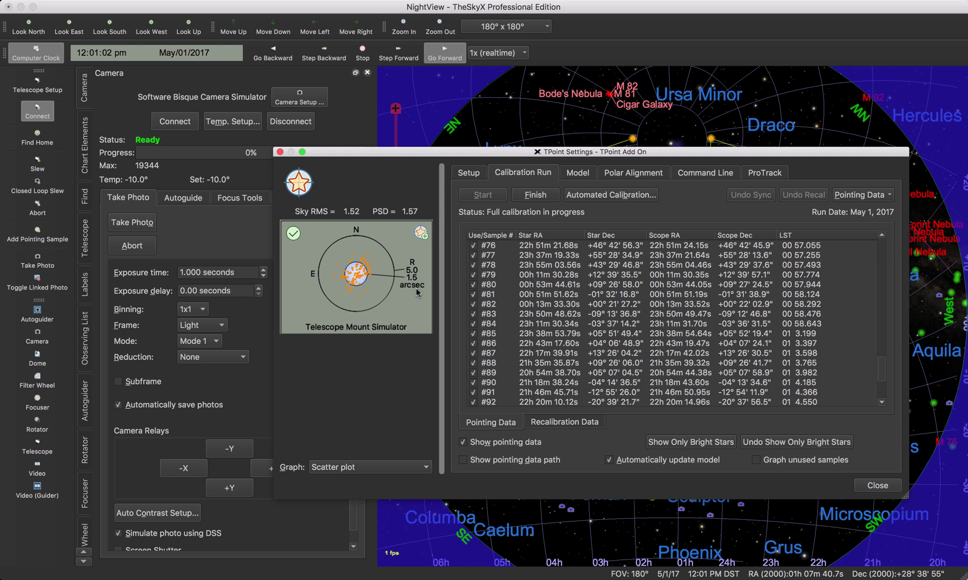
# - Apply a Super Model fit from the Model tab, bringing Sky RMS to 1.25 and PSD to 1.33
pyautogui.click(573, 177)
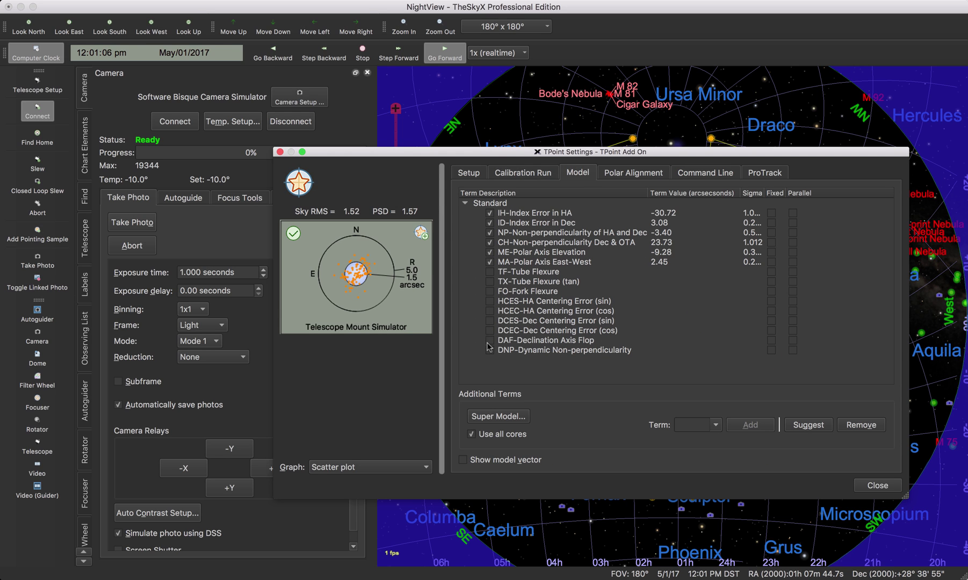
pyautogui.click(485, 417)
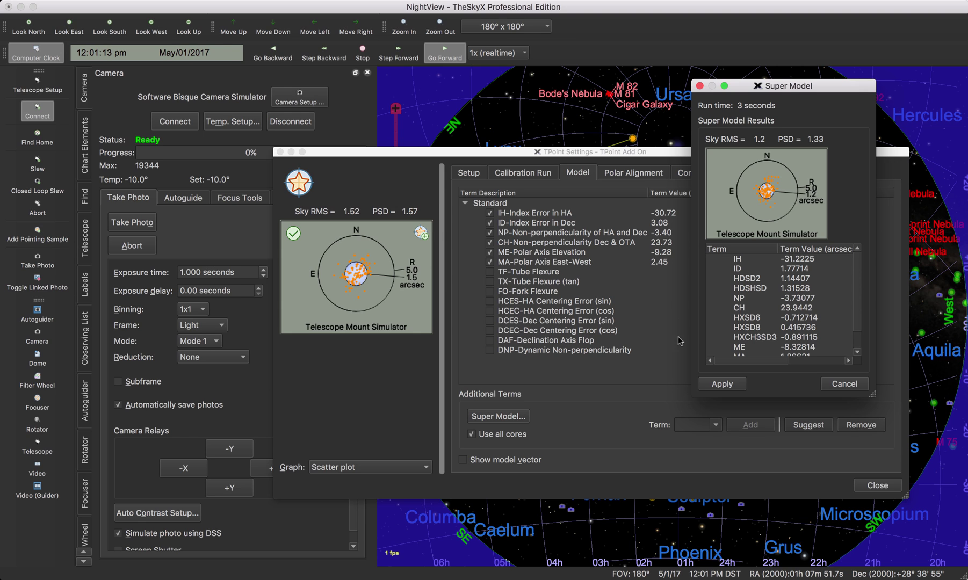
pyautogui.click(716, 385)
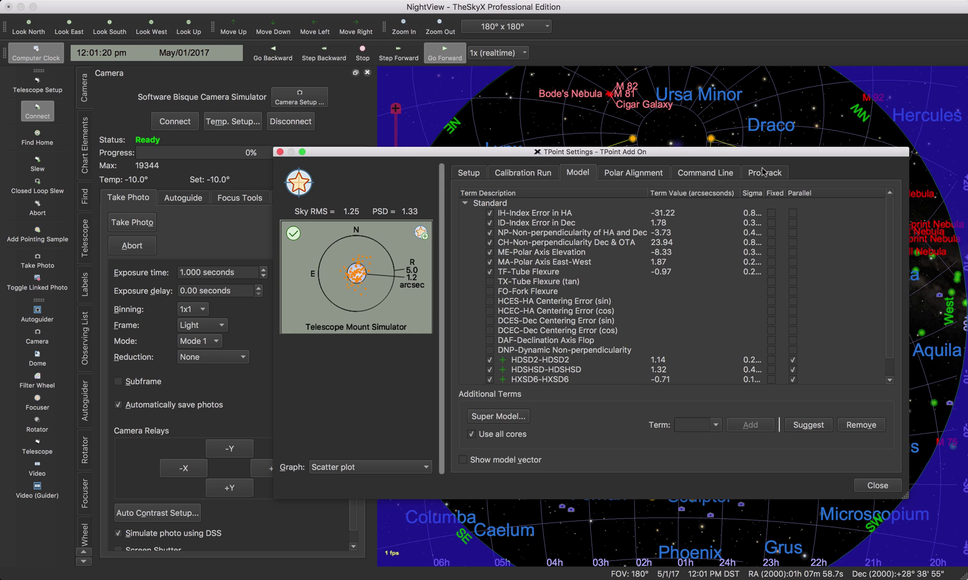
# - Turn on Activate ProTrack and Enable tracking adjustments in the ProTrack tab
pyautogui.click(467, 179)
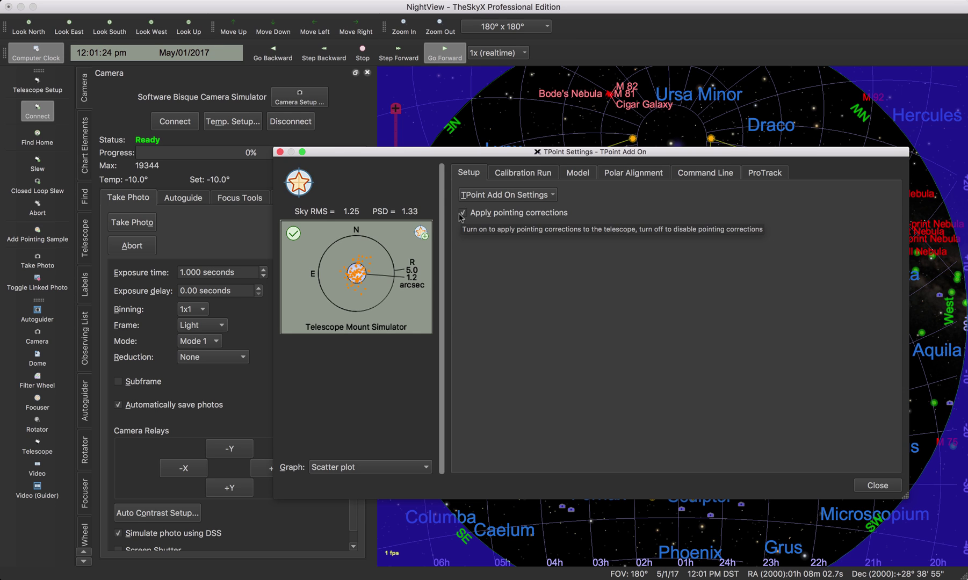
pyautogui.click(761, 175)
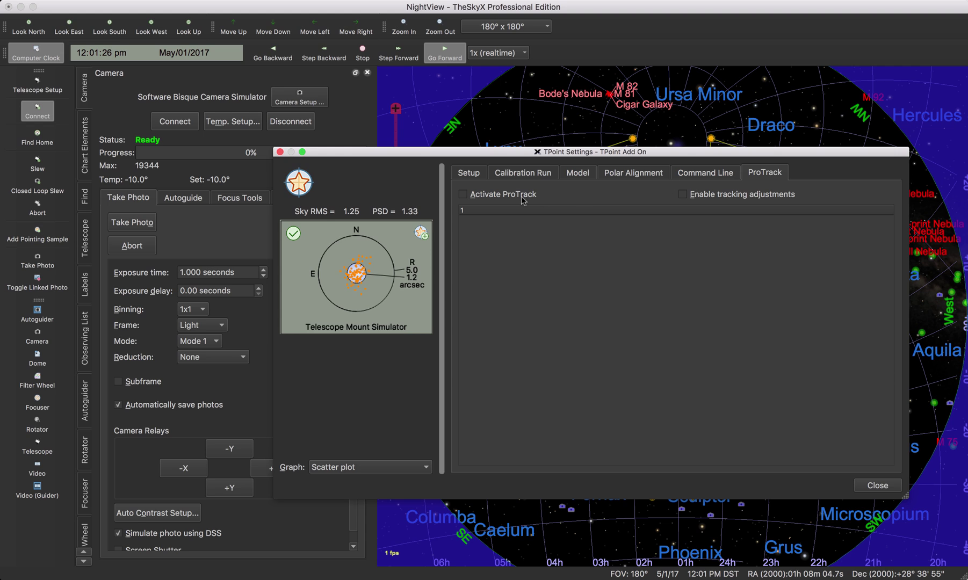
pyautogui.click(490, 197)
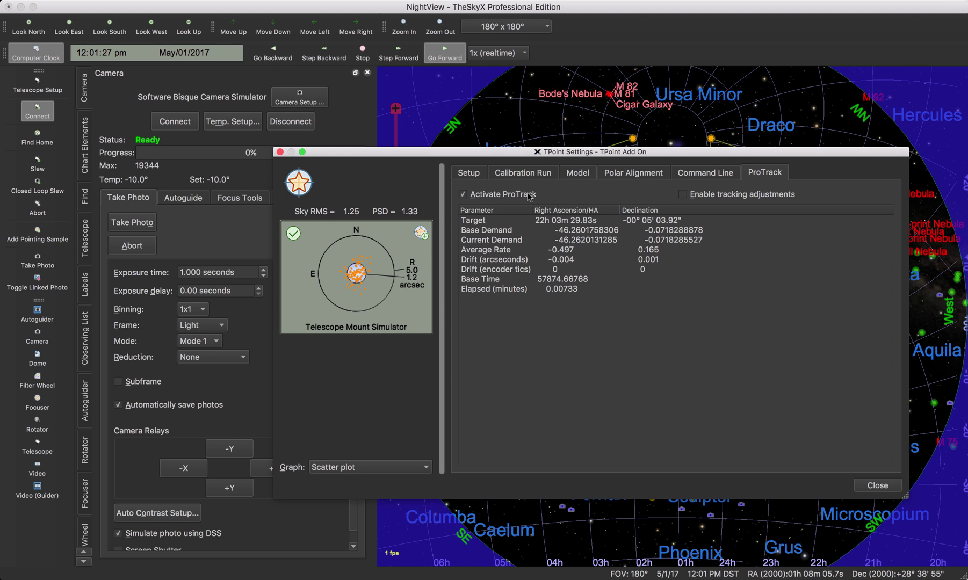
pyautogui.click(690, 196)
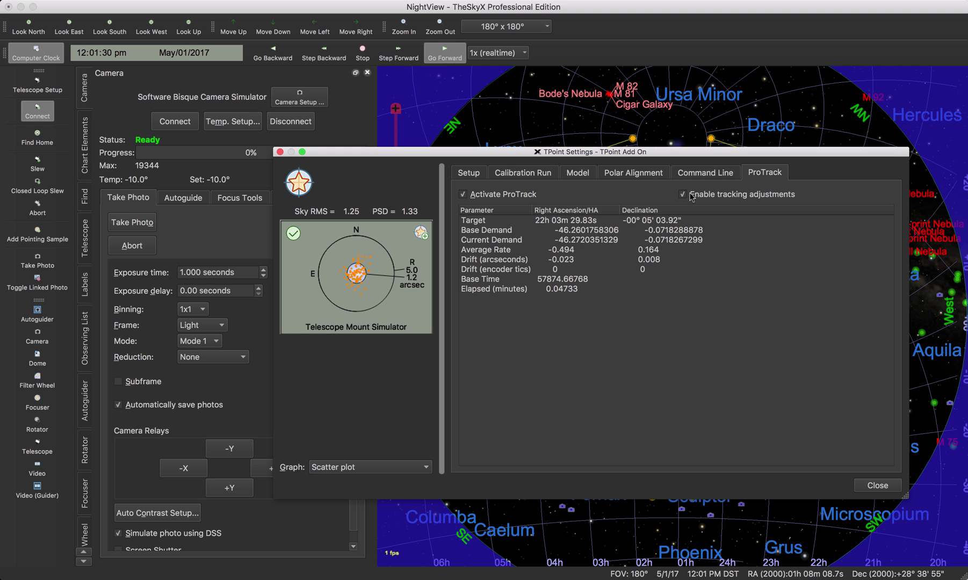
# - Read through the Polar Alignment report's azimuth and elevation ratings
pyautogui.click(637, 173)
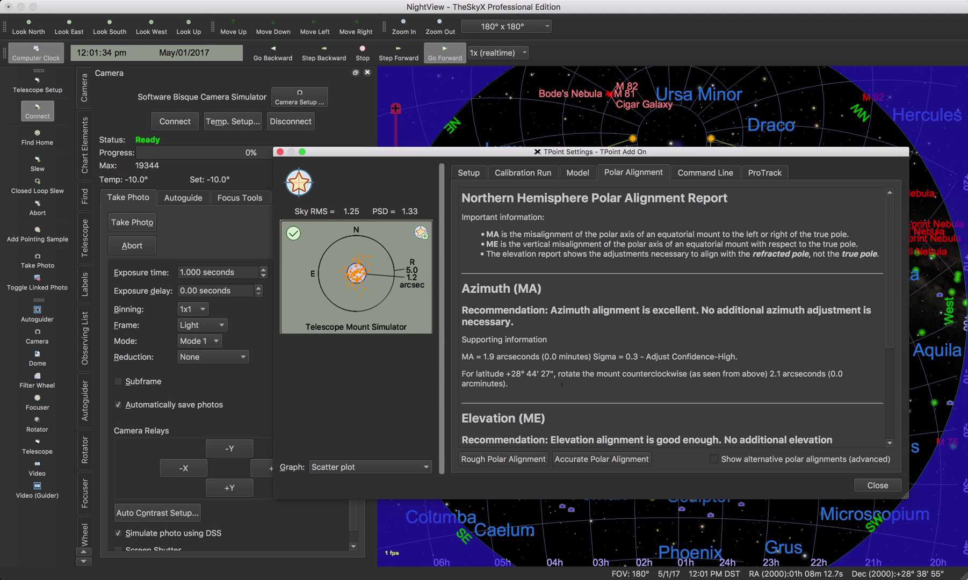
pyautogui.scroll(-5, 559, 385)
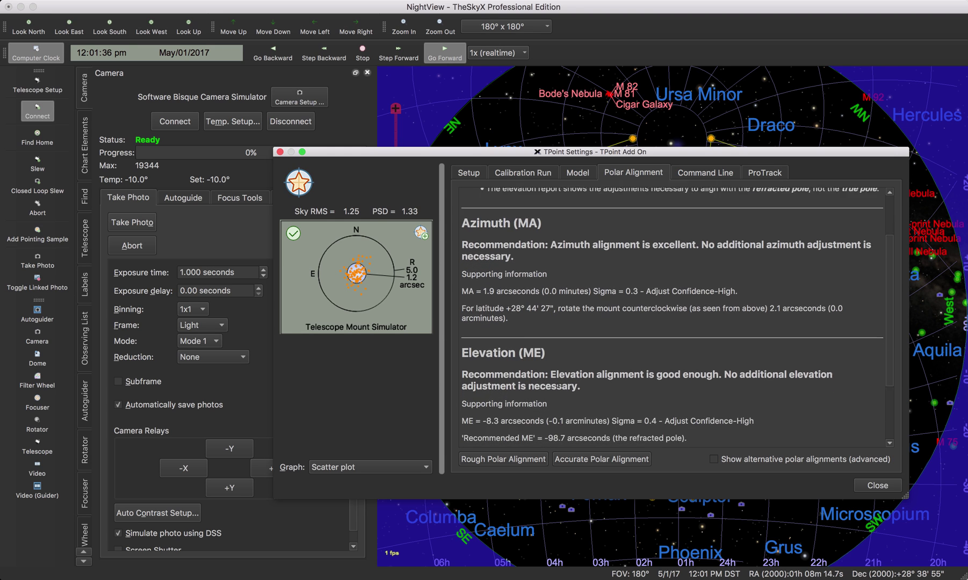
pyautogui.scroll(-2, 559, 383)
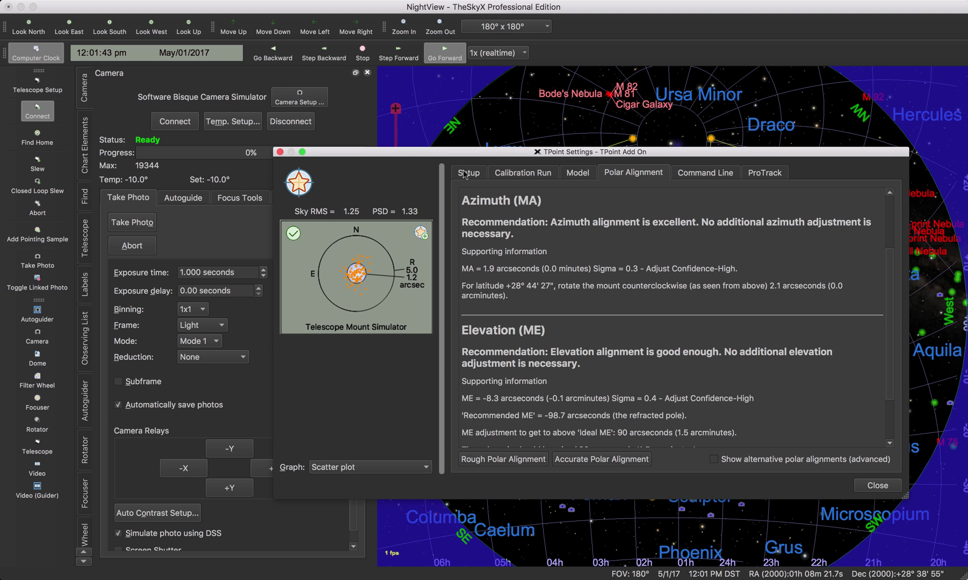
# - Finish the current calibration run and set up a new automated run reduced to 23 targets
pyautogui.click(505, 174)
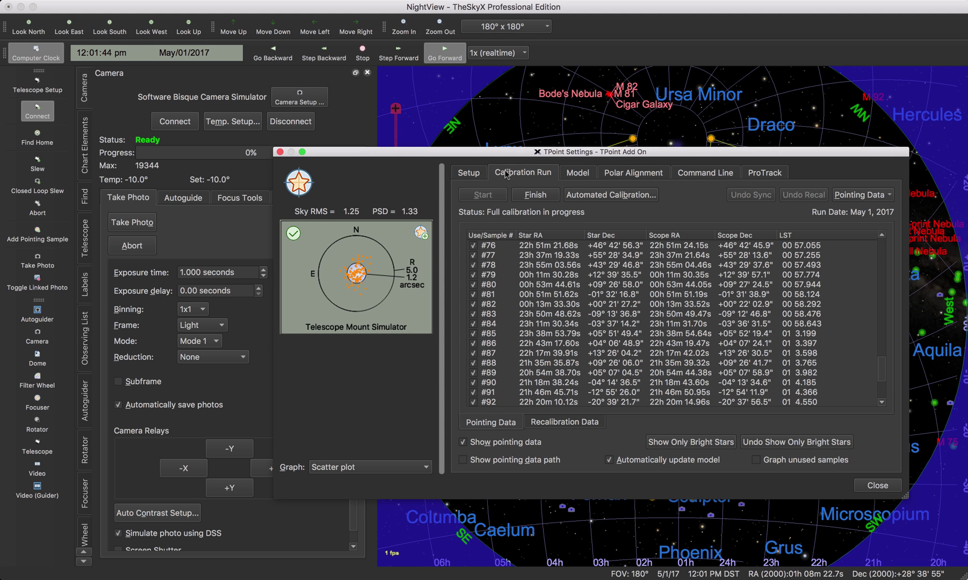
pyautogui.click(529, 197)
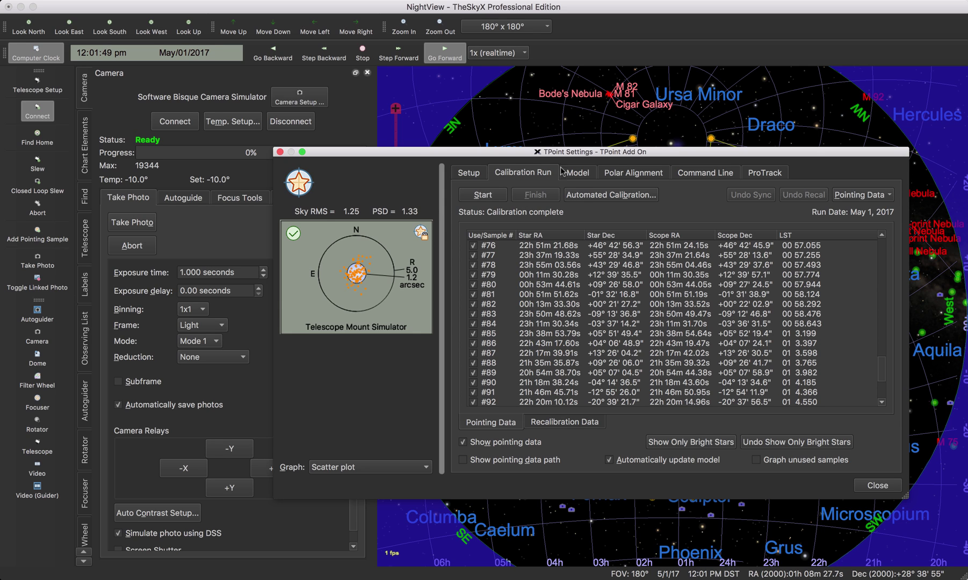
pyautogui.click(583, 196)
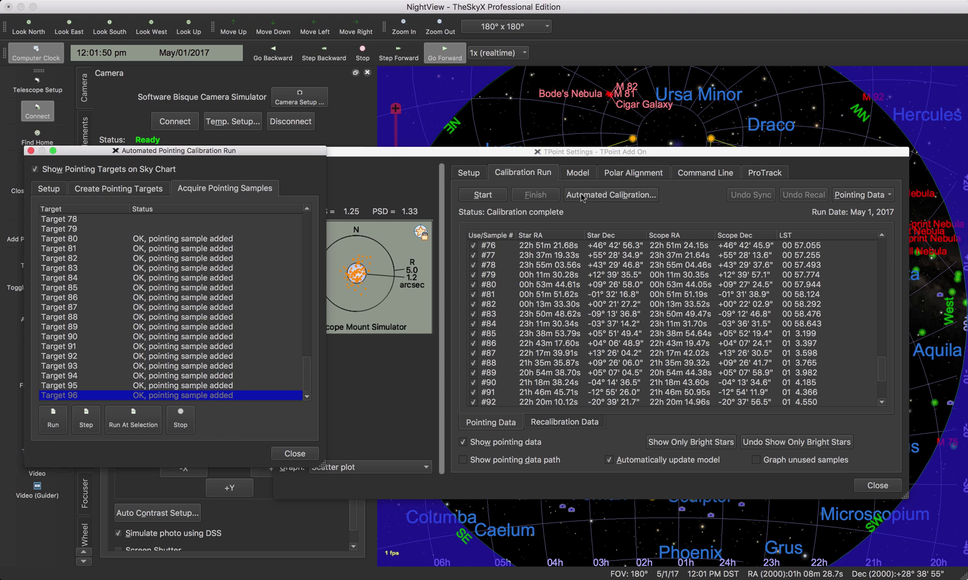
pyautogui.click(138, 190)
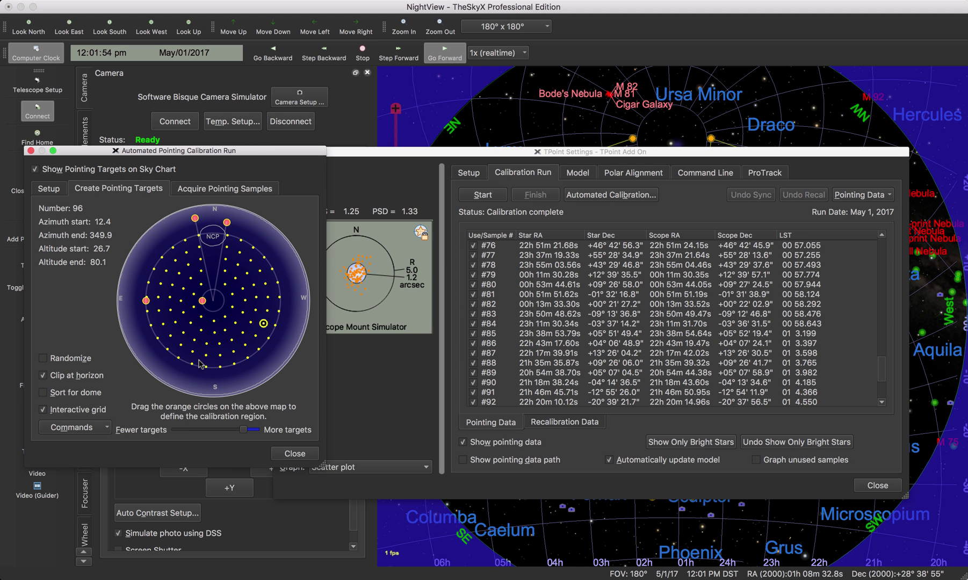
pyautogui.moveTo(242, 430); pyautogui.dragTo(218, 427)
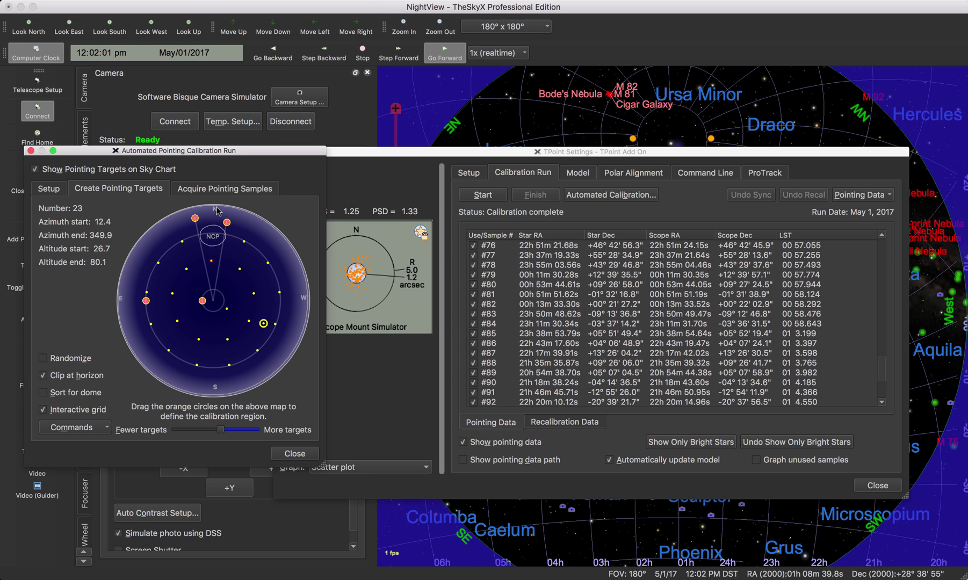
# - Run the new calibration with Recalibrate portable telescope as the run type
pyautogui.click(221, 188)
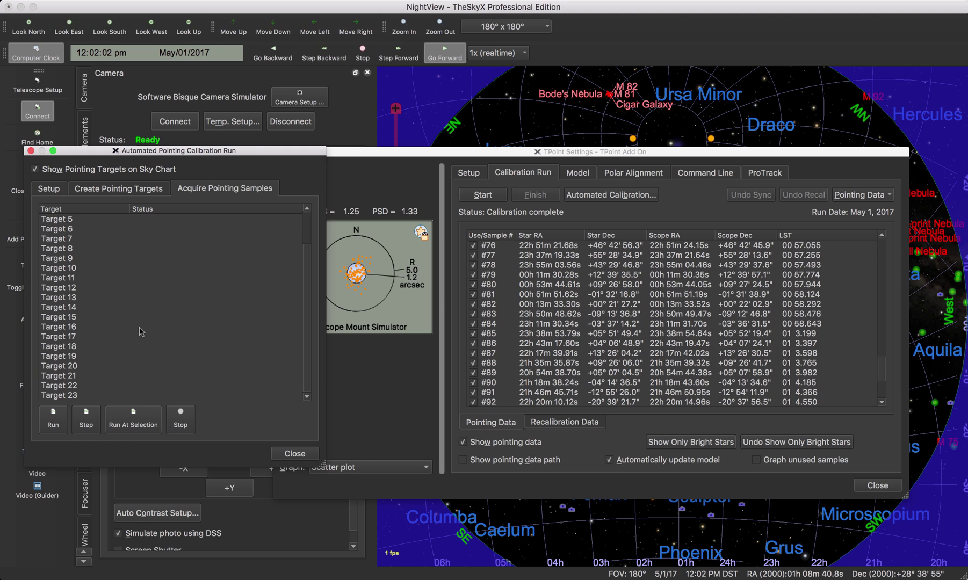
pyautogui.click(56, 425)
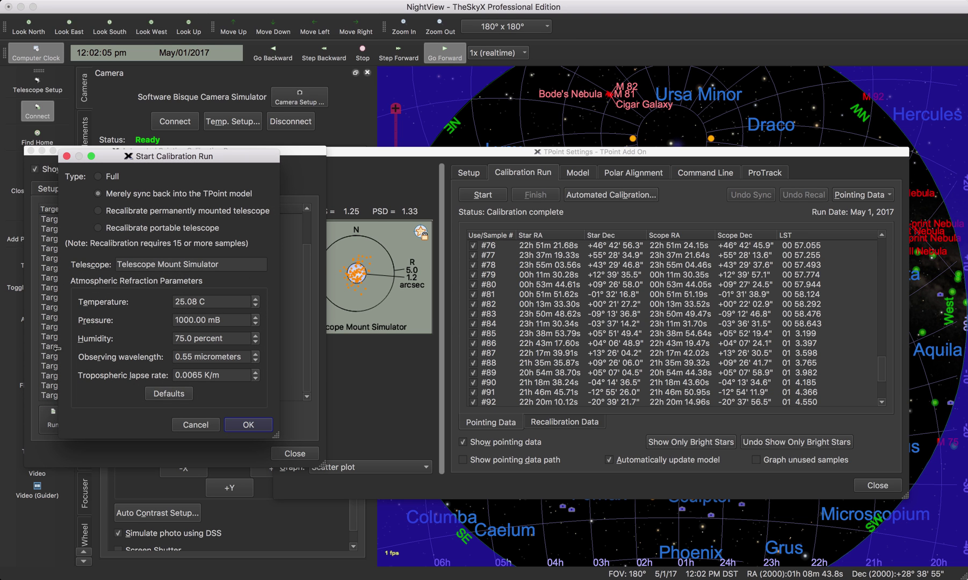
pyautogui.click(98, 229)
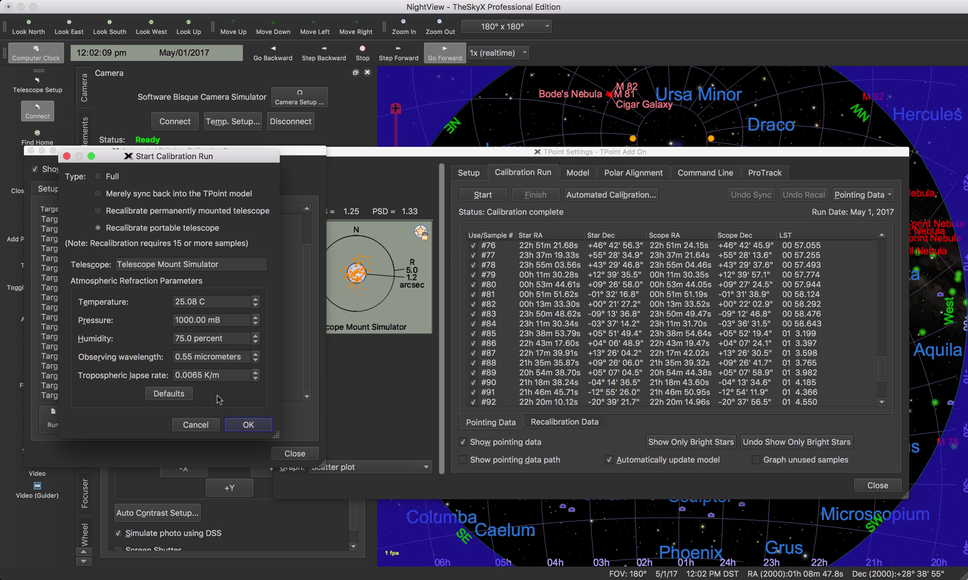